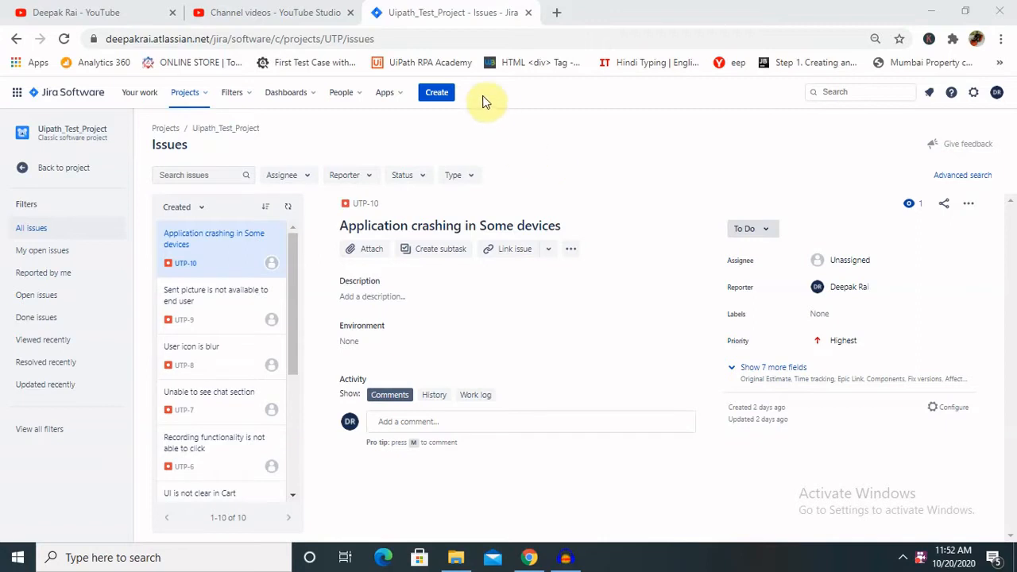
# - View the project's open issues, all issues and the issues reported by the current user
pyautogui.click(445, 96)
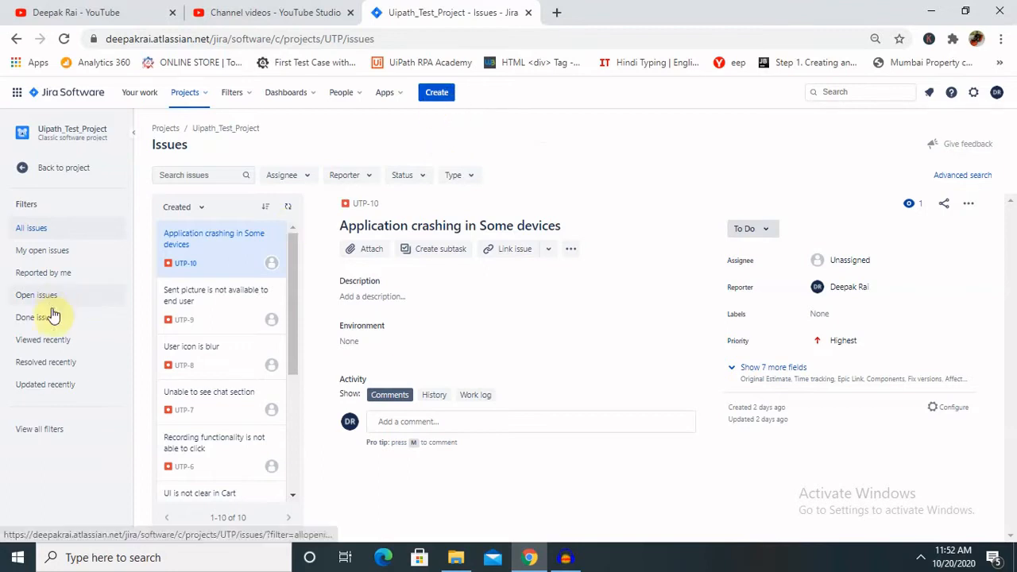
pyautogui.click(199, 104)
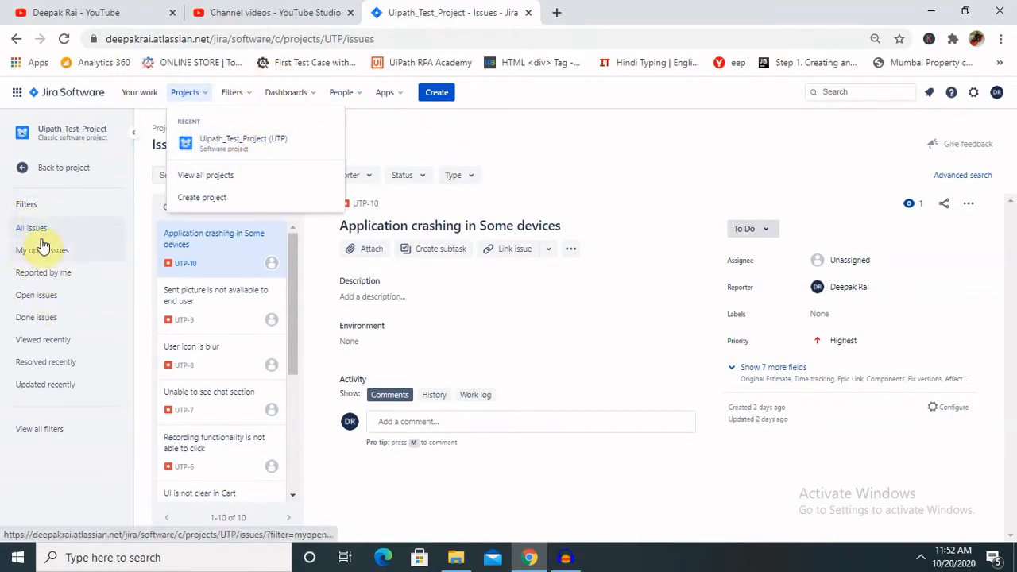
pyautogui.click(49, 303)
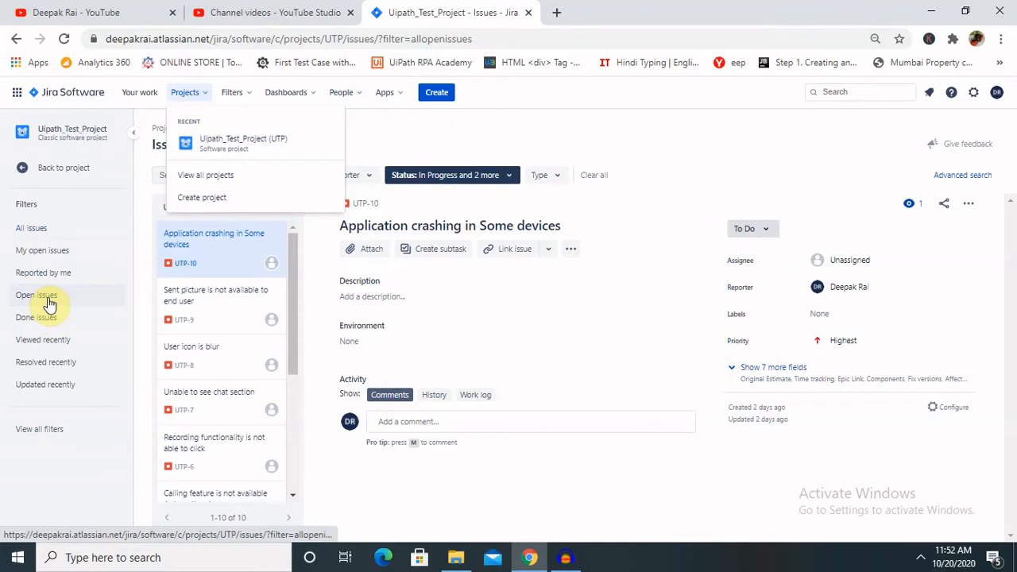
pyautogui.click(216, 154)
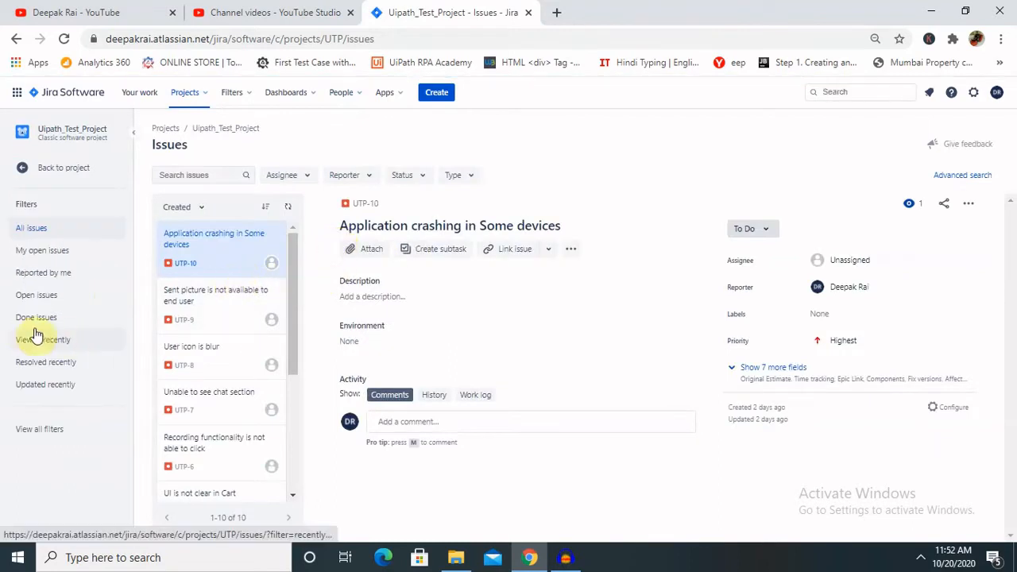
pyautogui.click(46, 304)
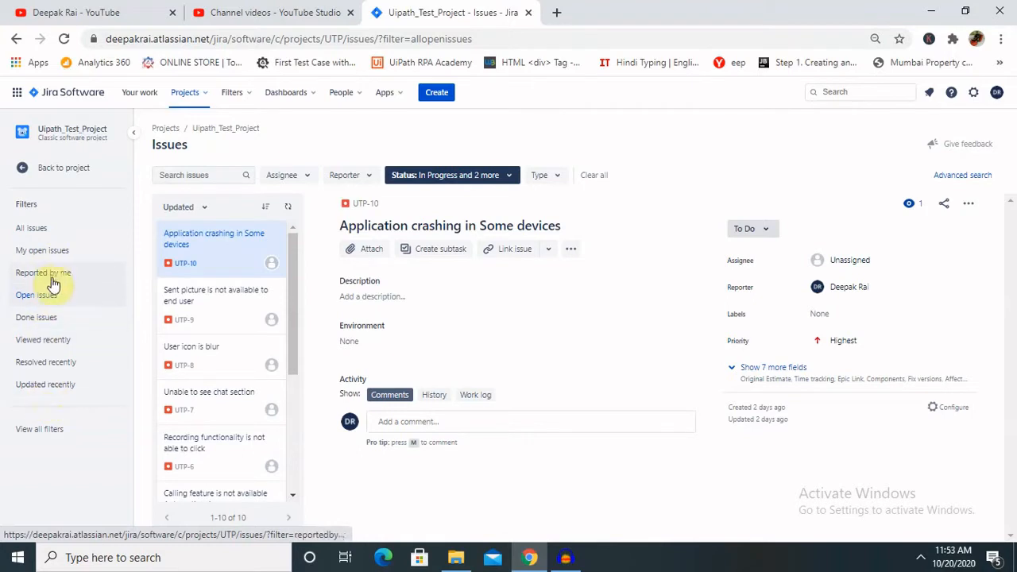
pyautogui.click(51, 275)
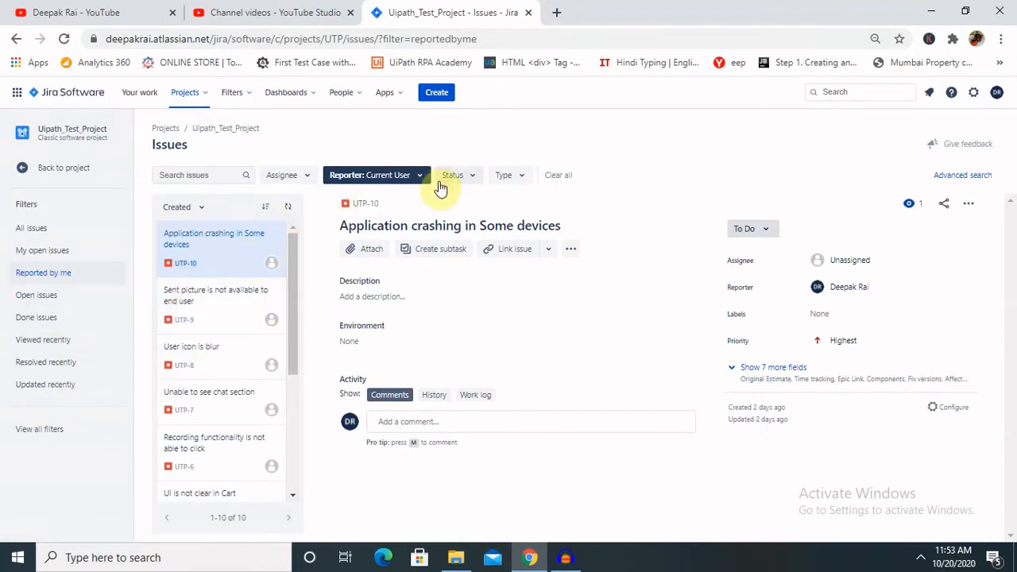
# - Start creating an issue and review the project and issue type choices, keeping Uipath_Test_Project (UTP) and Bug
pyautogui.click(441, 94)
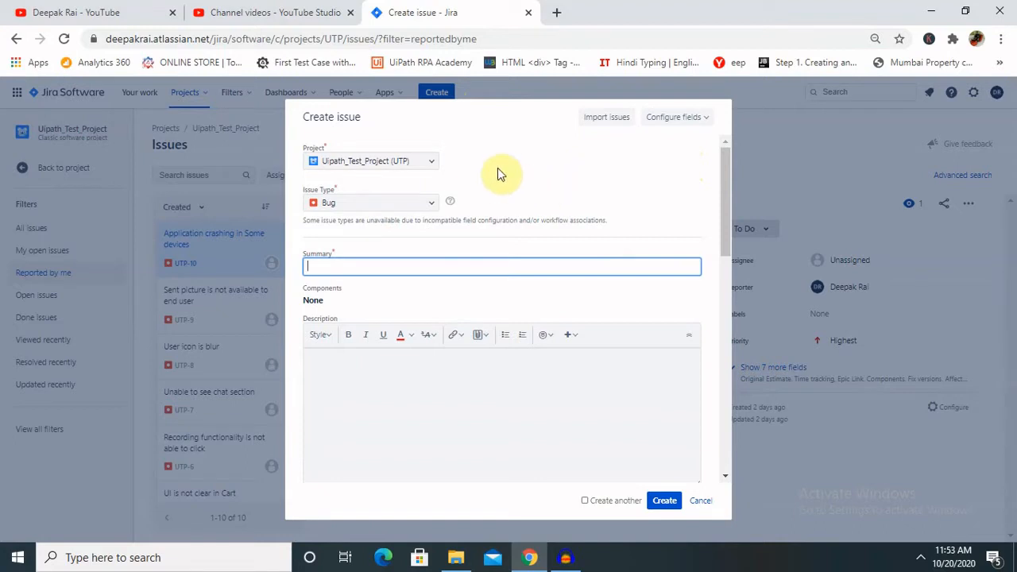
pyautogui.click(416, 162)
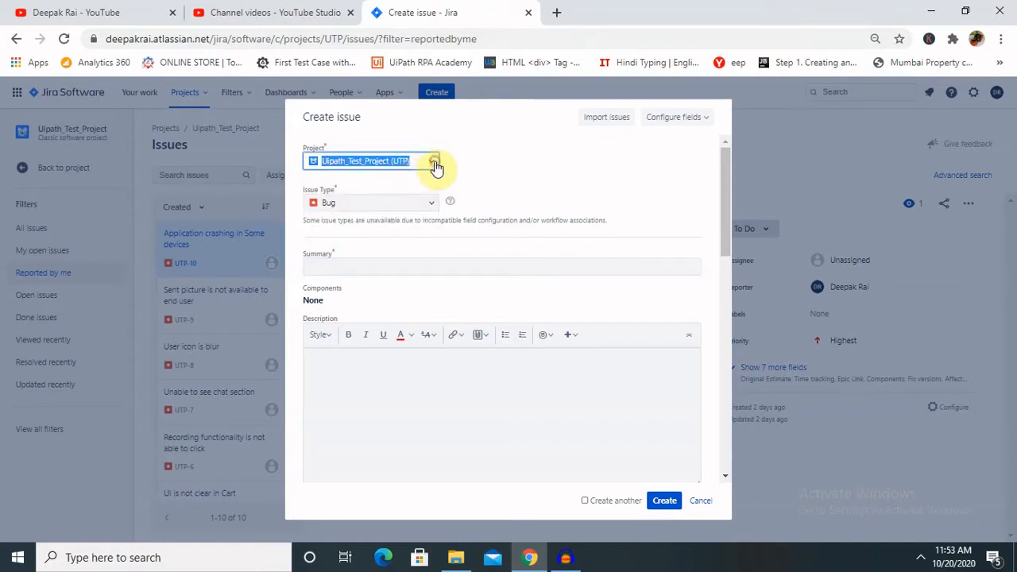
pyautogui.click(434, 163)
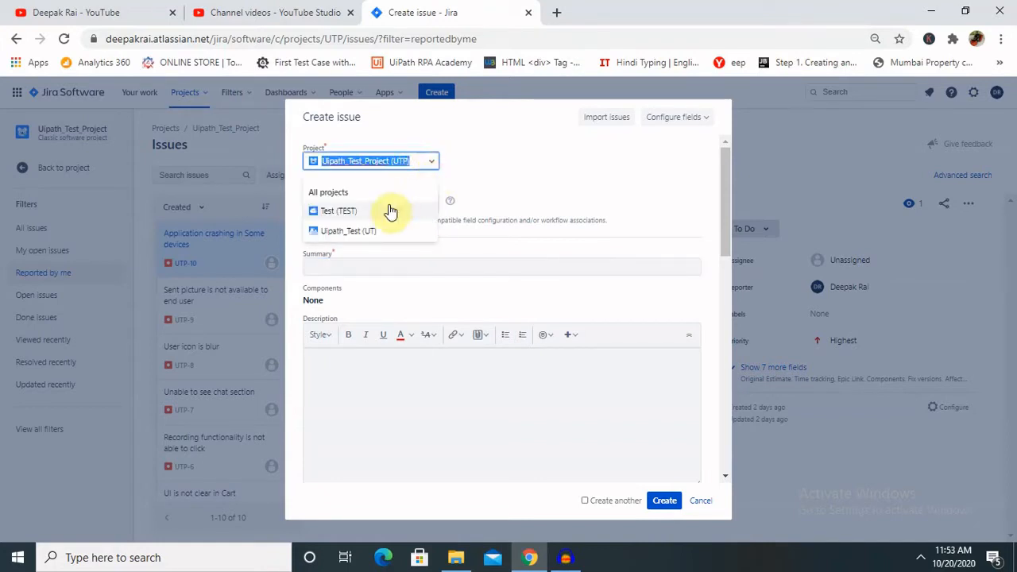
pyautogui.click(435, 188)
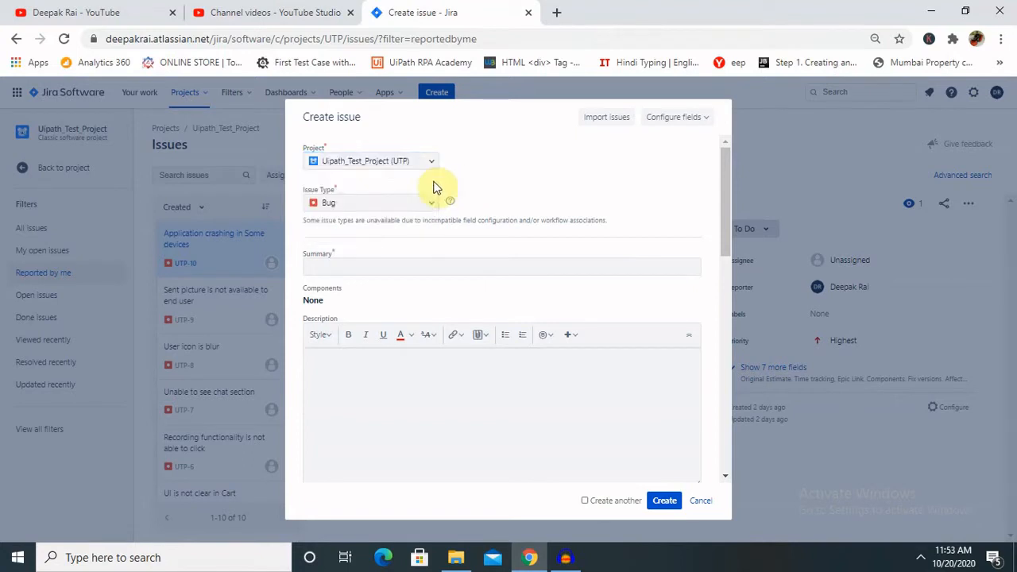
pyautogui.click(403, 200)
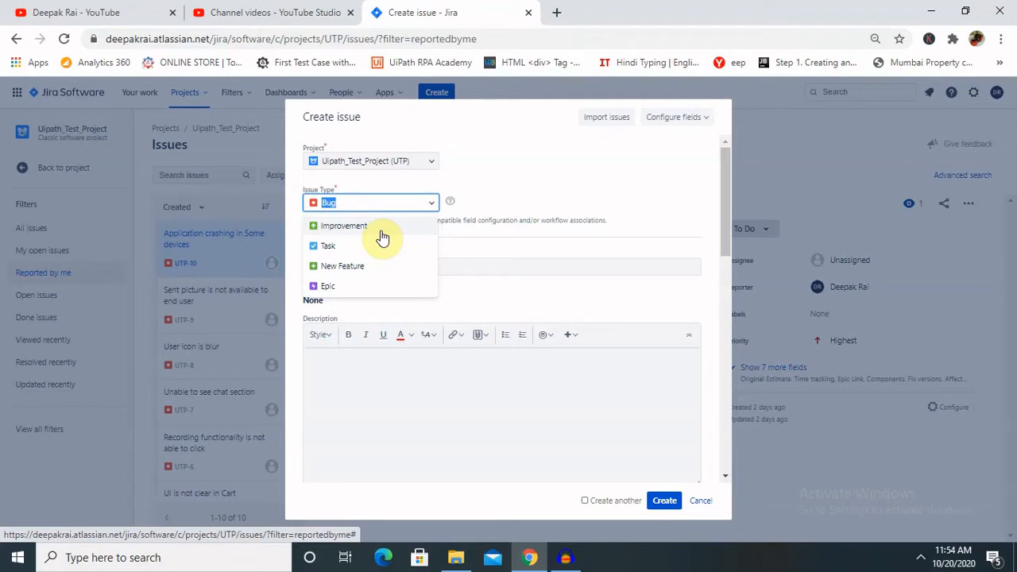
pyautogui.click(547, 189)
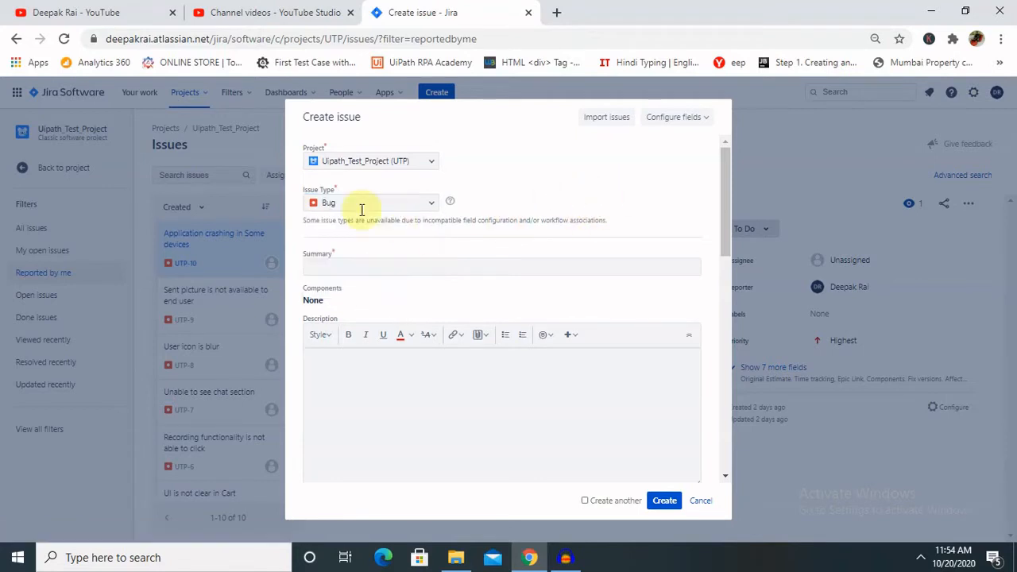
pyautogui.click(382, 269)
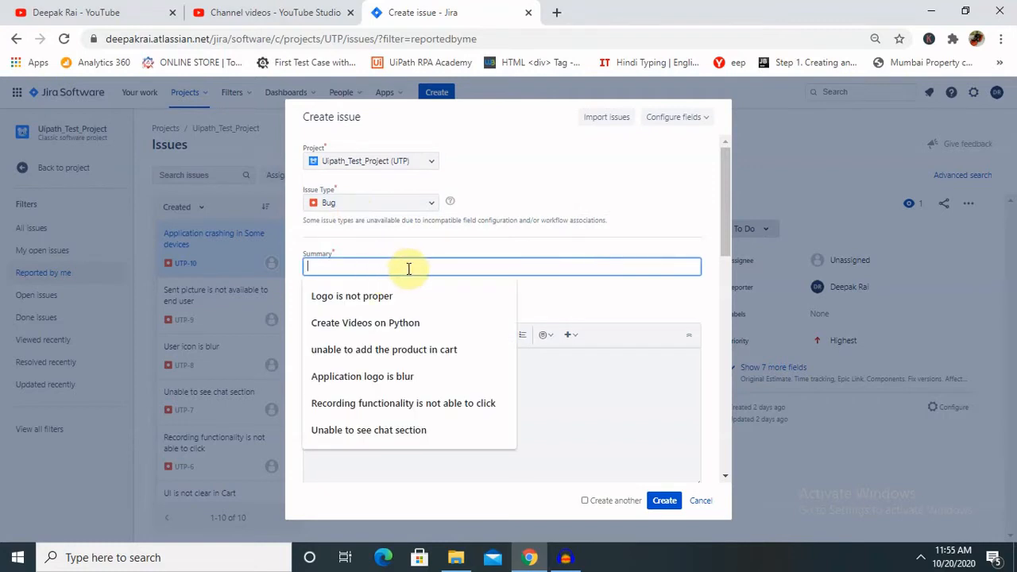
pyautogui.click(402, 253)
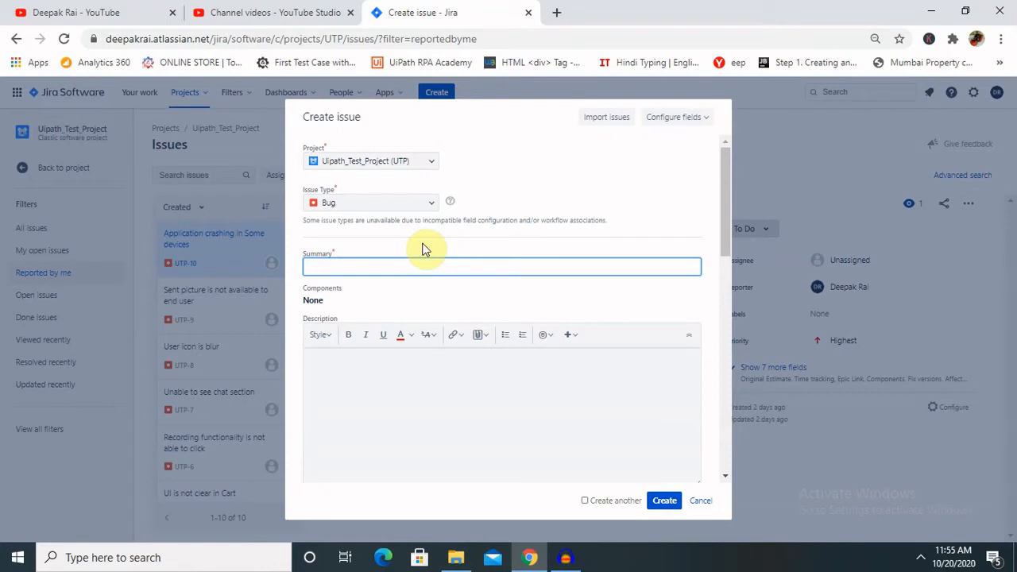
pyautogui.write('CY')
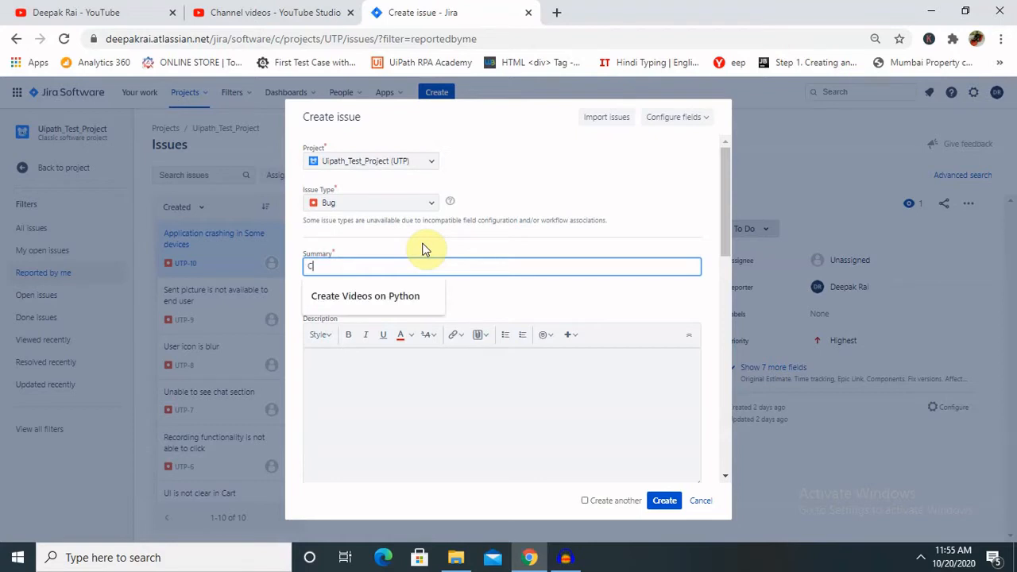
pyautogui.click(423, 243)
pyautogui.scroll(-4, 423, 244)
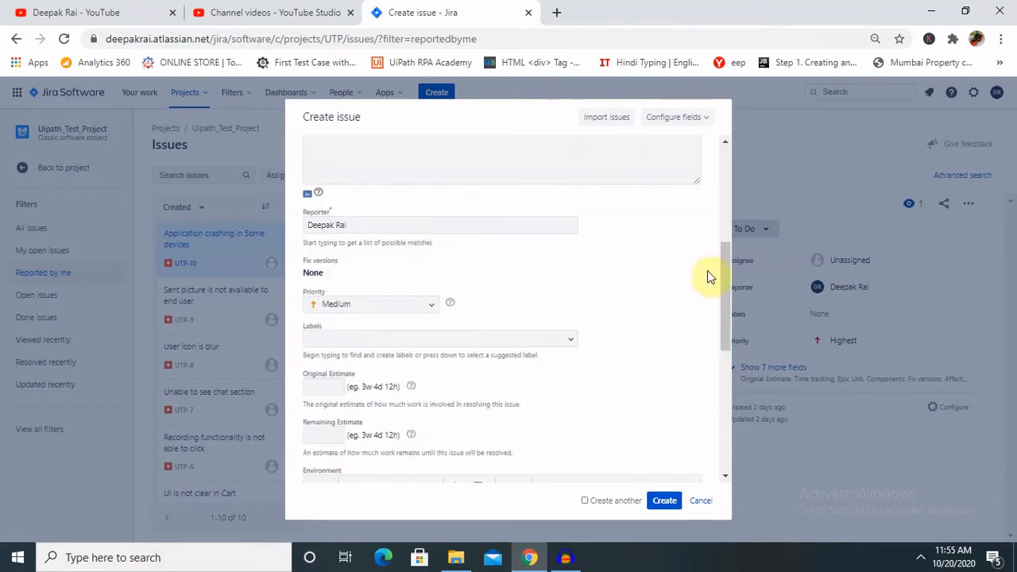
pyautogui.moveTo(721, 286); pyautogui.dragTo(724, 182)
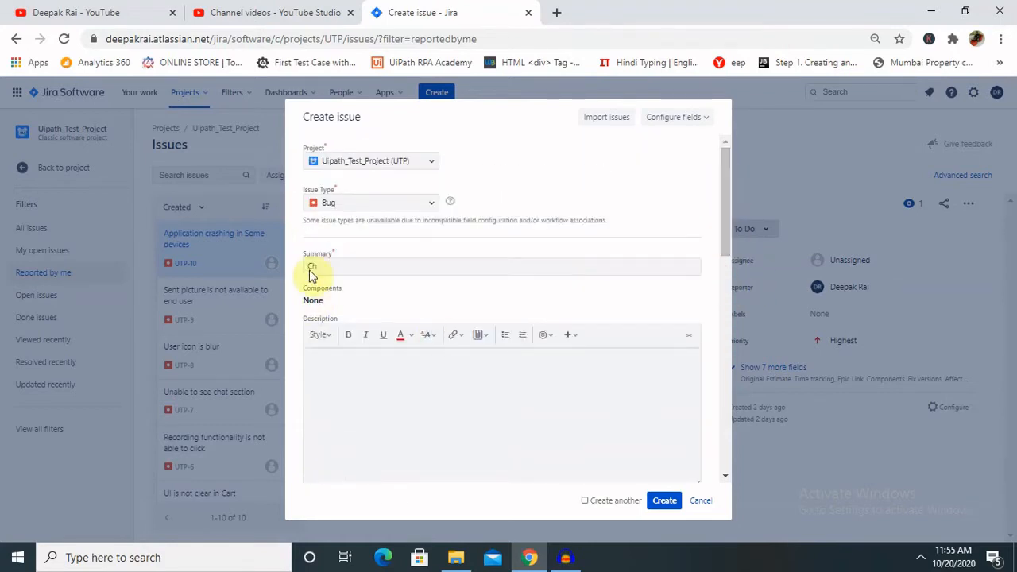
pyautogui.click(334, 266)
pyautogui.press('BackSpace')
pyautogui.press('BackSpace')
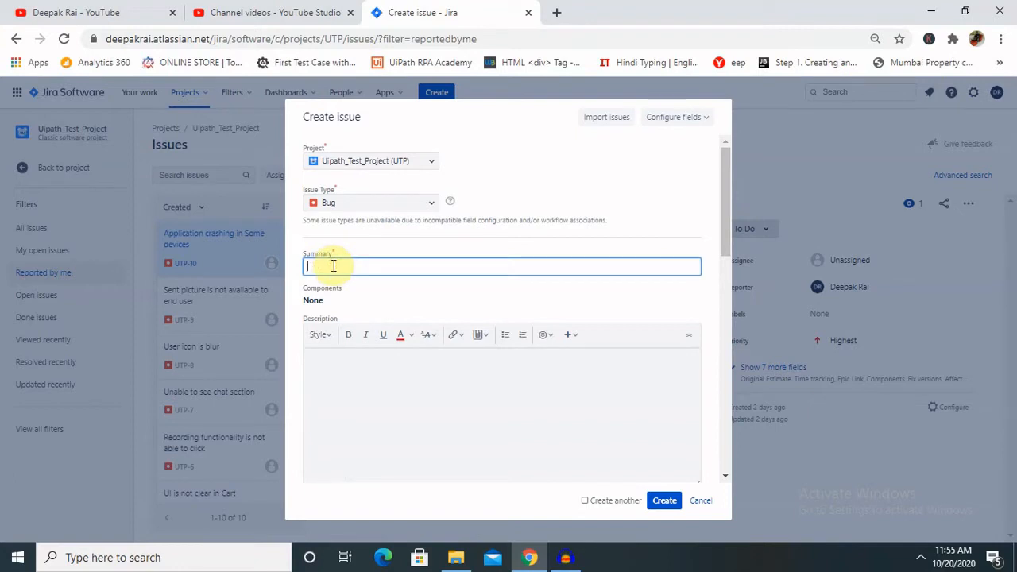
# - Enter "Unable to Open chat Section" as the issue summary
pyautogui.write('Unable')
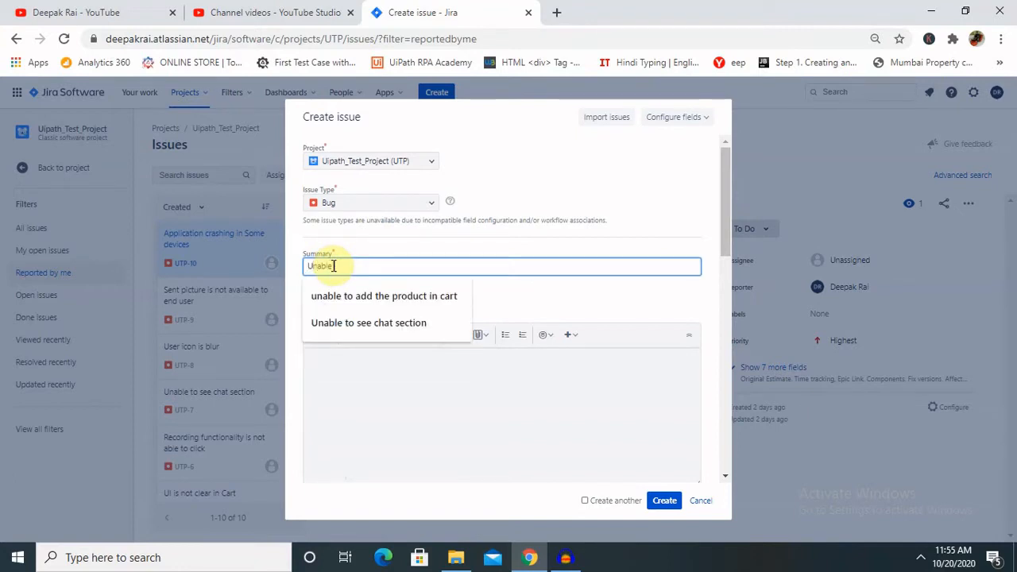
pyautogui.write(' to Open ')
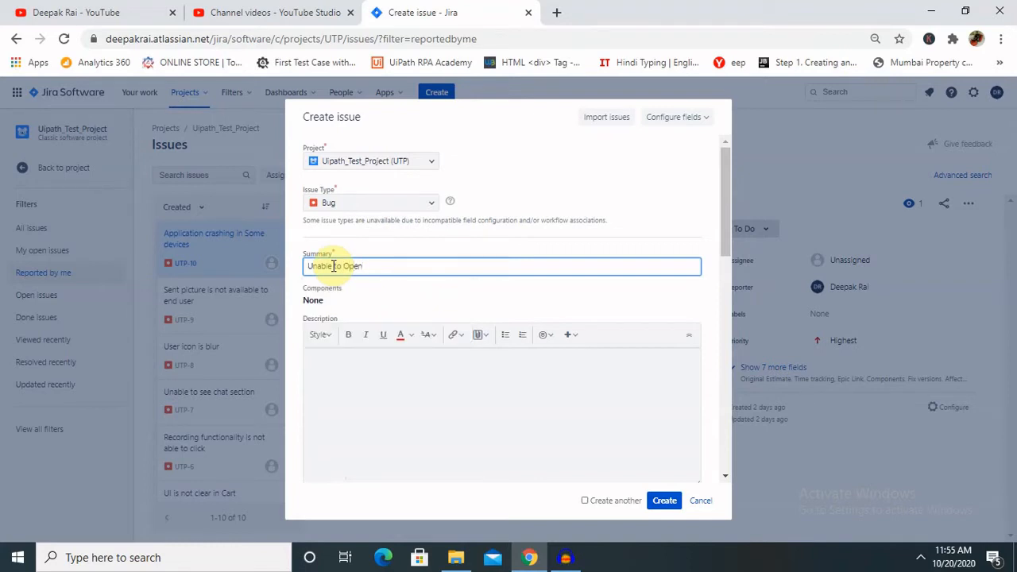
pyautogui.write('chat Section')
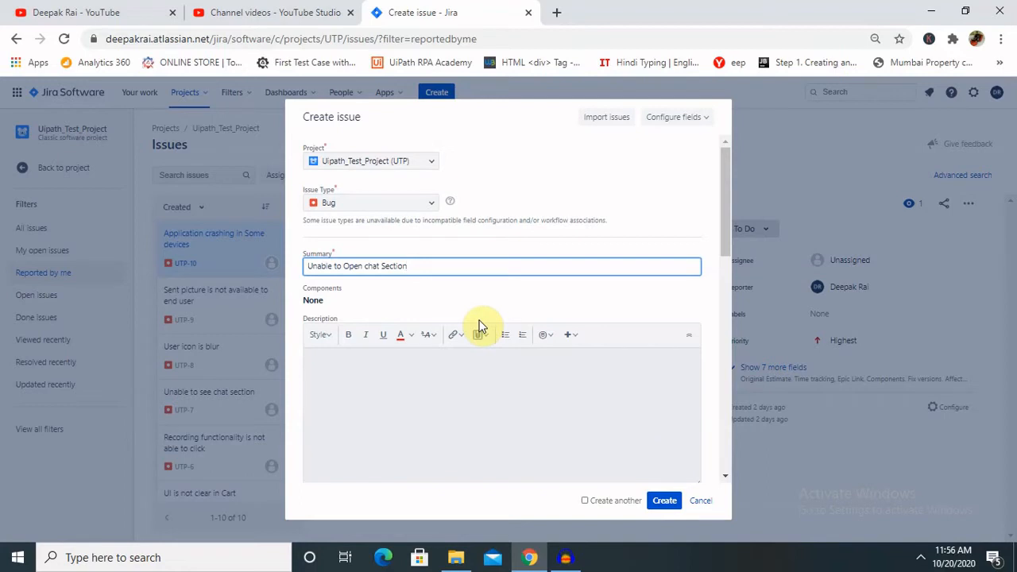
# - Begin the issue description with the lines "1. Precondition:" and "2. Steps To Reproduce"
pyautogui.click(419, 357)
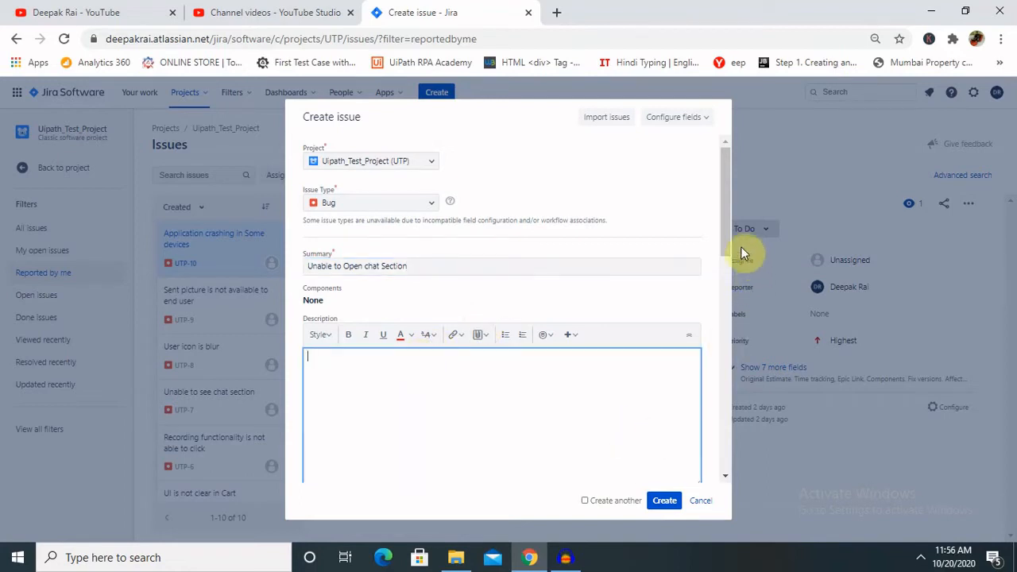
pyautogui.moveTo(723, 232); pyautogui.dragTo(729, 261)
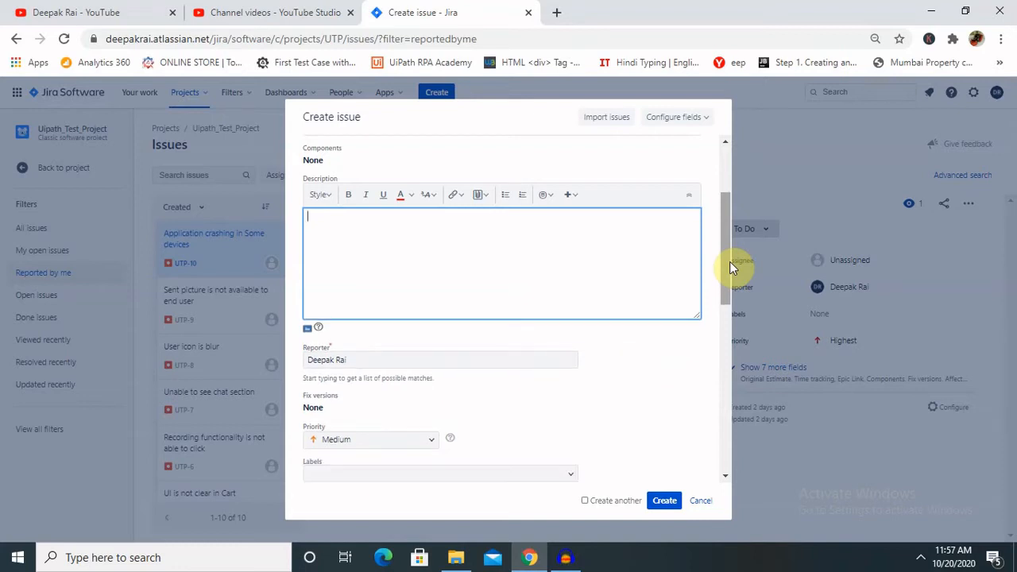
pyautogui.write('1. Precondition:')
pyautogui.press('Return')
pyautogui.write('2. Steps To Reproduce')
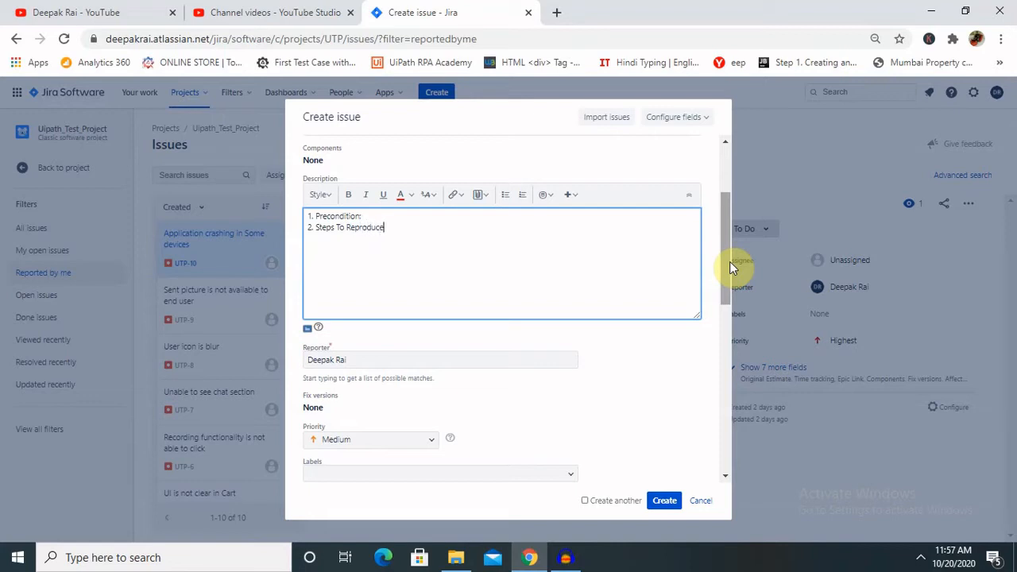
# - Add the lines "3. Actual Result" and "4. Expected Result" to the description, correcting any misspelling
pyautogui.press('Return')
pyautogui.write('3. A')
pyautogui.write('tual')
pyautogui.press('BackSpace')
pyautogui.press('BackSpace')
pyautogui.press('BackSpace')
pyautogui.press('BackSpace')
pyautogui.write('ctual Result')
pyautogui.press('Return')
pyautogui.write('4. Expacted Result')
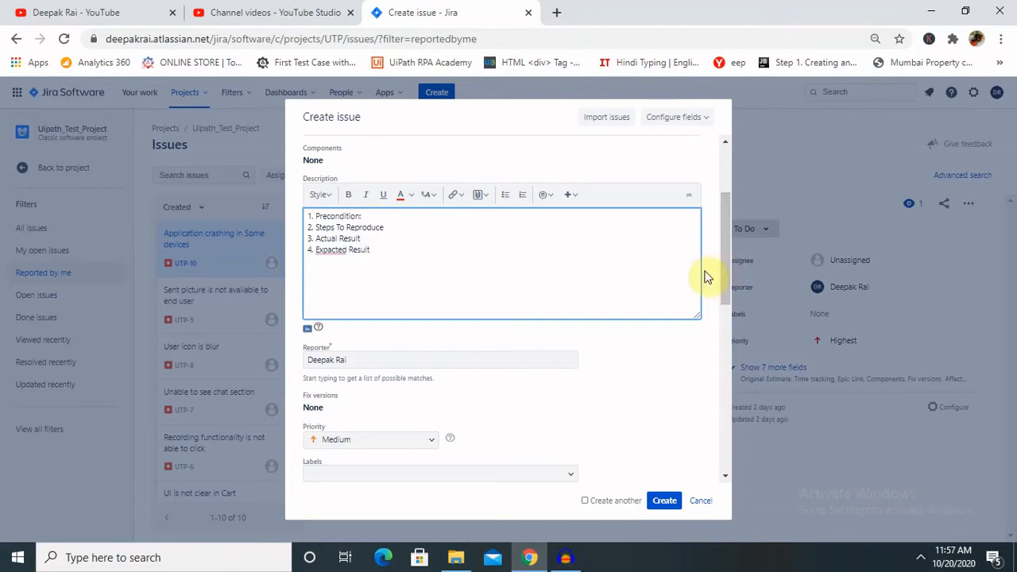
pyautogui.click(331, 251)
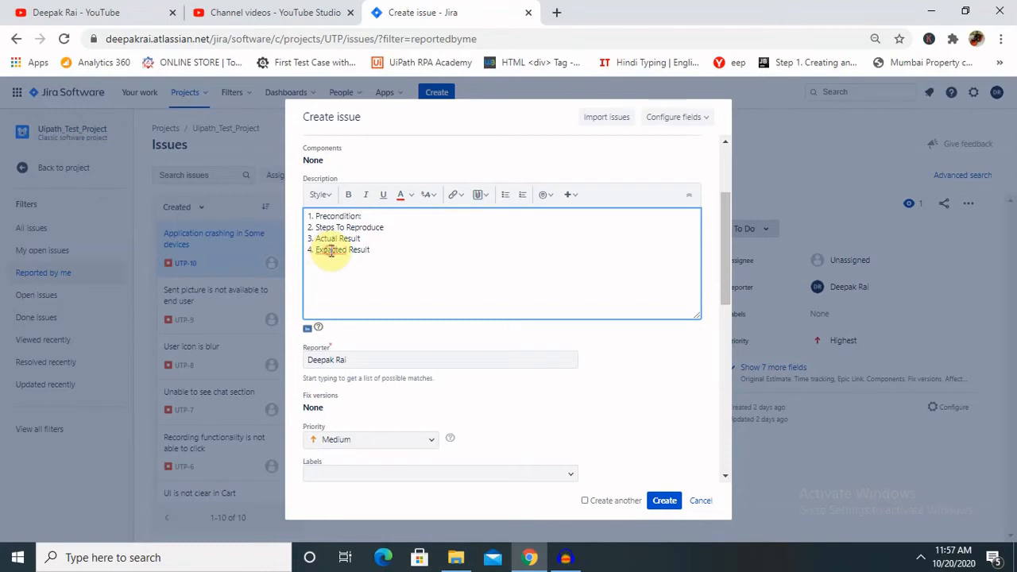
pyautogui.press('BackSpace')
pyautogui.write('e')
# - Complete the Precondition line of the description with "User should be logged in"
pyautogui.click(367, 216)
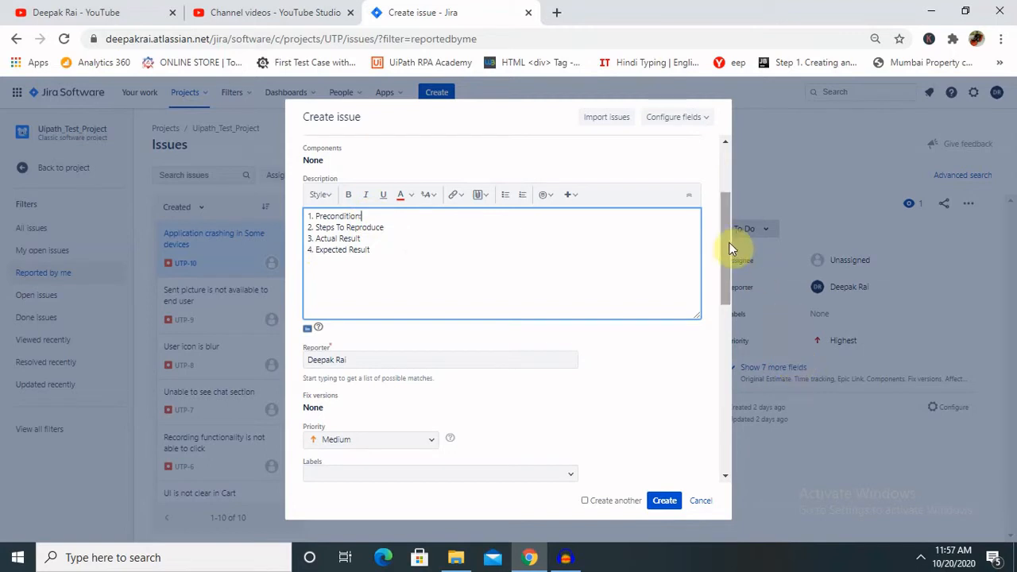
pyautogui.moveTo(727, 242); pyautogui.dragTo(717, 201)
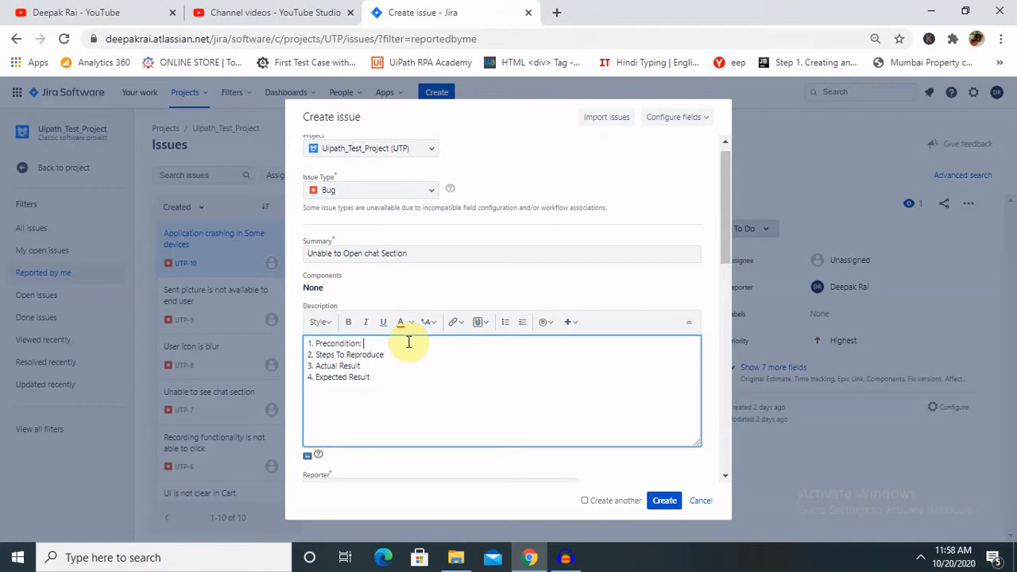
pyautogui.write(': User show')
pyautogui.press('BackSpace')
pyautogui.write('uld be logged in')
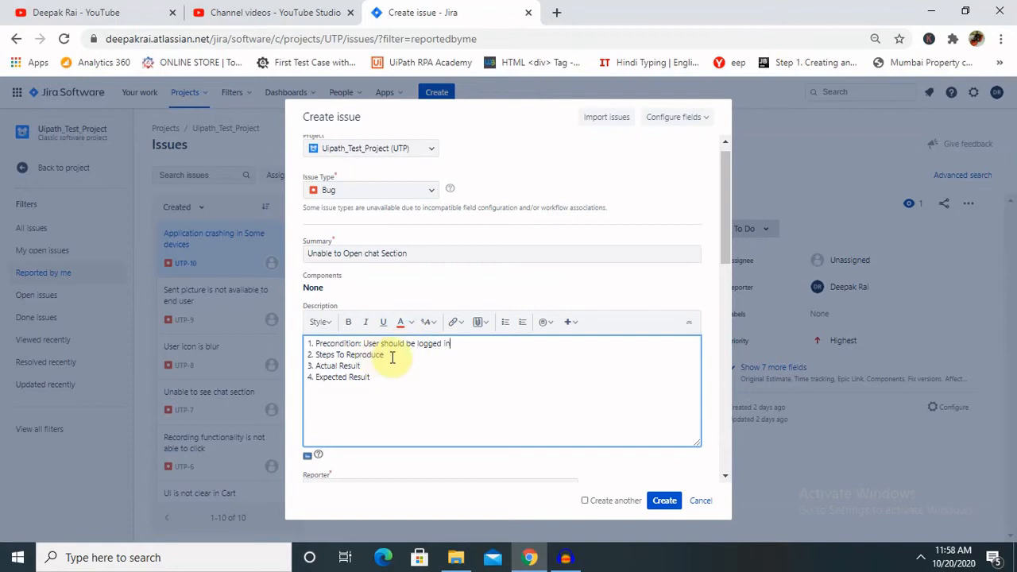
# - Add "a. Open Chat box" after a colon on the Steps To Reproduce line
pyautogui.click(392, 357)
pyautogui.write(': 1. Open Chat box')
pyautogui.press('BackSpace')
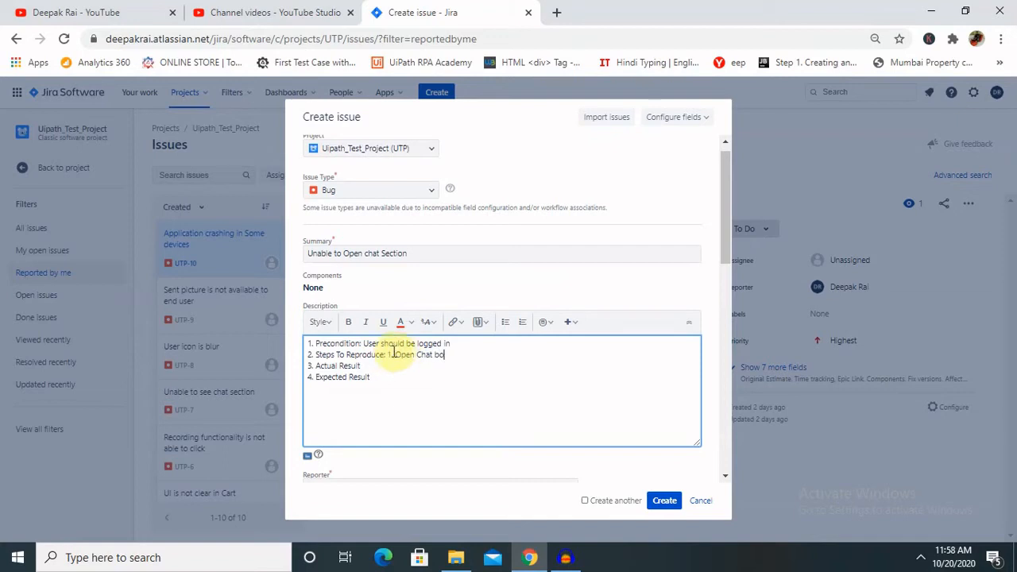
pyautogui.click(394, 352)
pyautogui.press('BackSpace')
pyautogui.press('BackSpace')
pyautogui.write('a.')
pyautogui.click(452, 354)
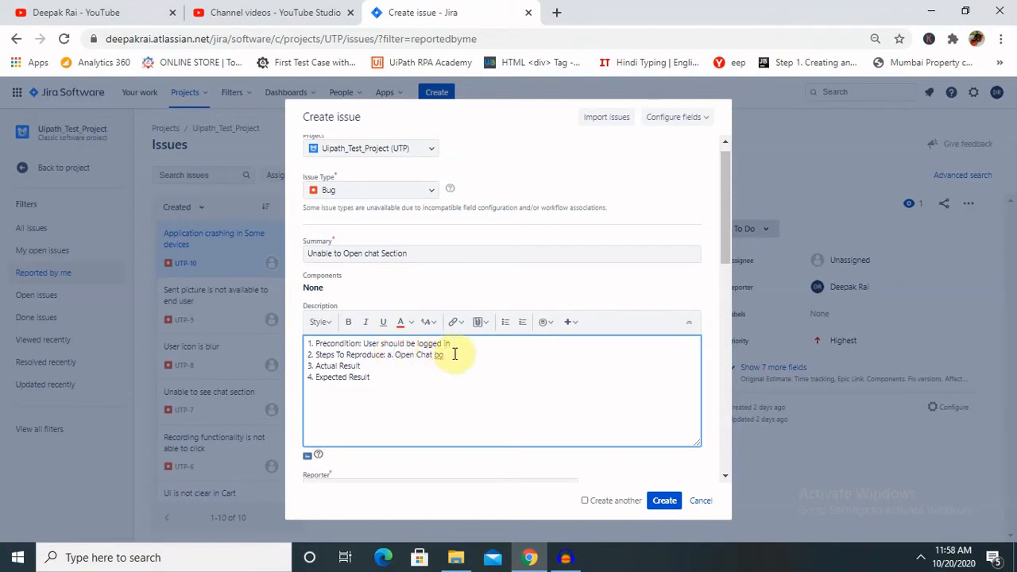
pyautogui.write('x')
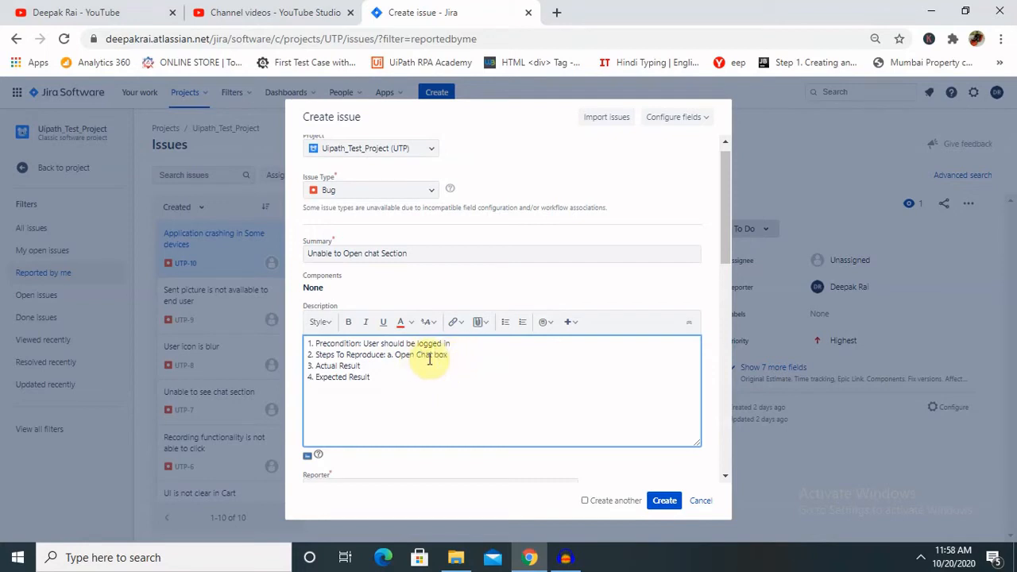
# - Add a second reproduction step below it reading "b. Open any individual chat section and observe the behaviour."
pyautogui.press('Return')
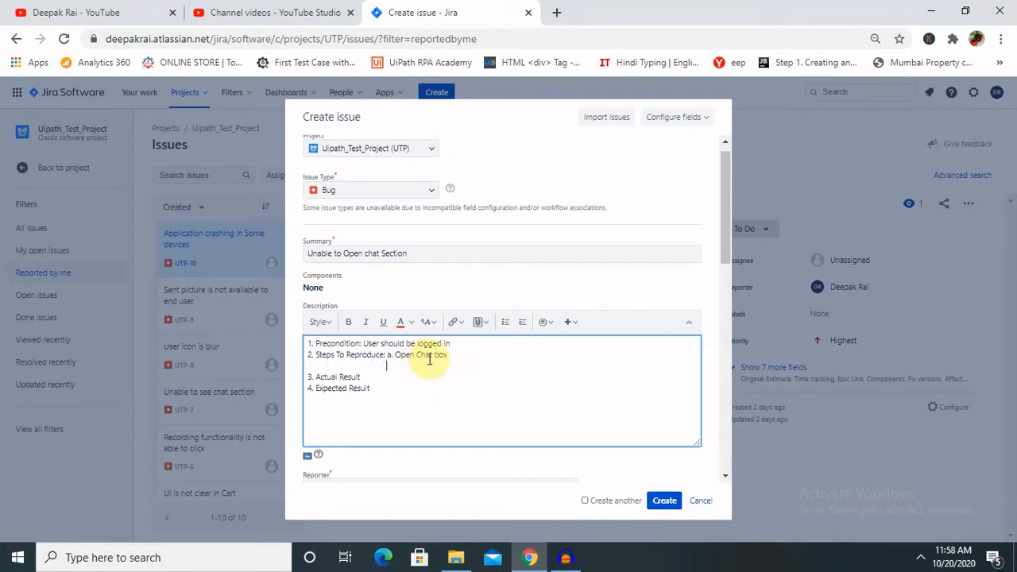
pyautogui.write('b. Open any individu')
pyautogui.press('BackSpace')
pyautogui.press('BackSpace')
pyautogui.write('idual chat section and')
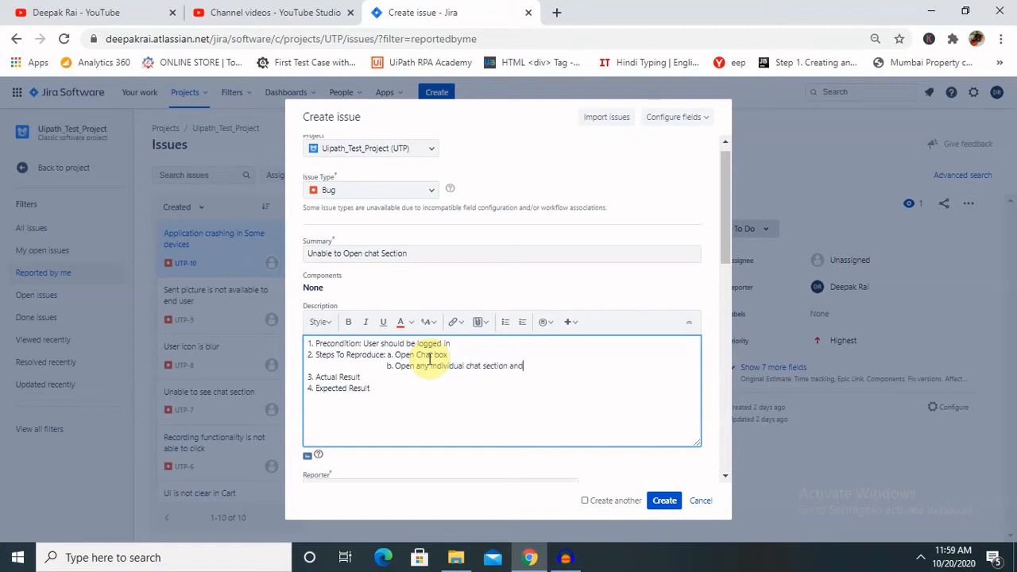
pyautogui.write(' observe the beha')
pyautogui.write('viour.')
# - Complete the Actual Result line of the description with "Chat box is not opening" after a colon
pyautogui.click(402, 375)
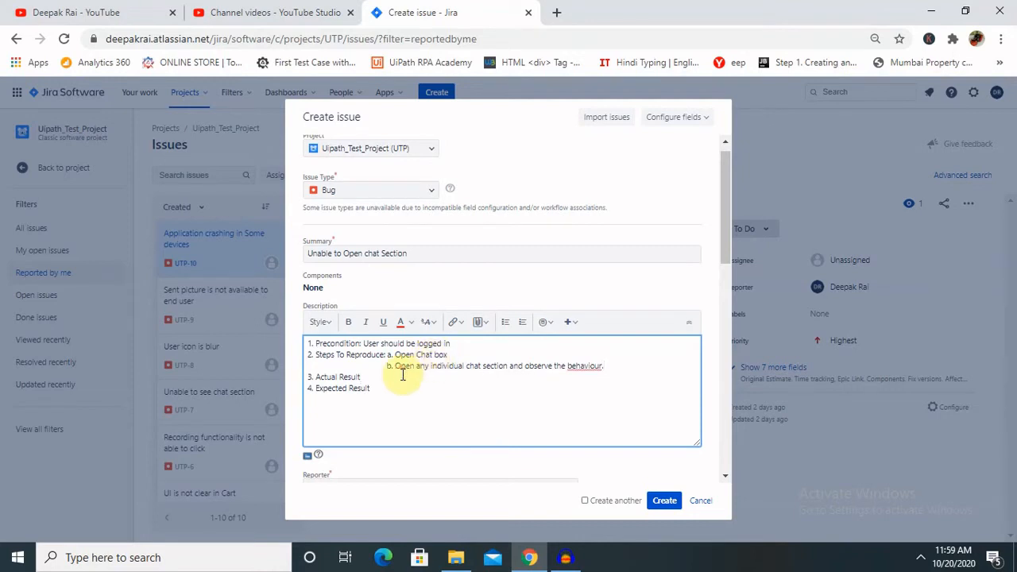
pyautogui.write(':')
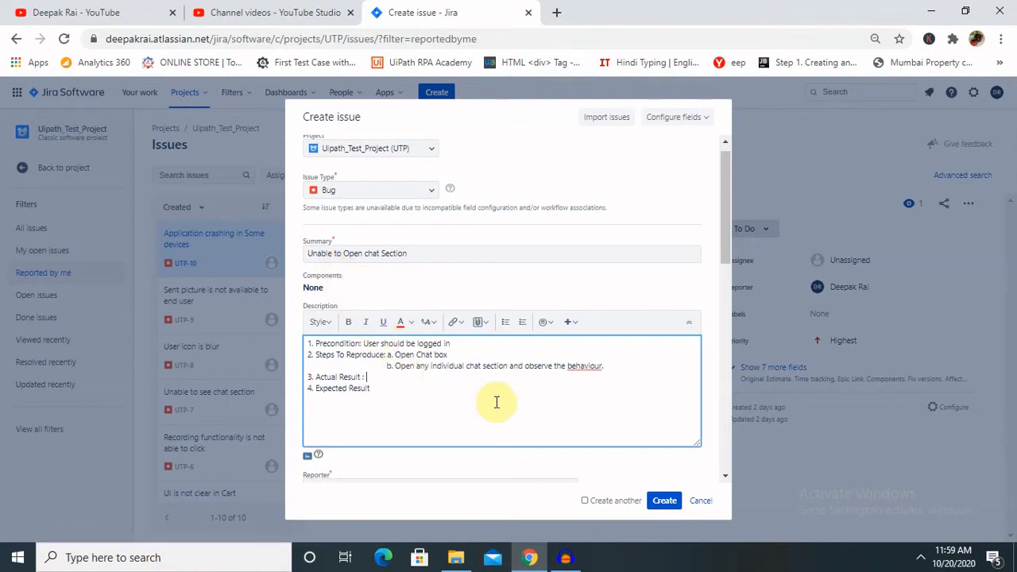
pyautogui.write('Chat box is not opening')
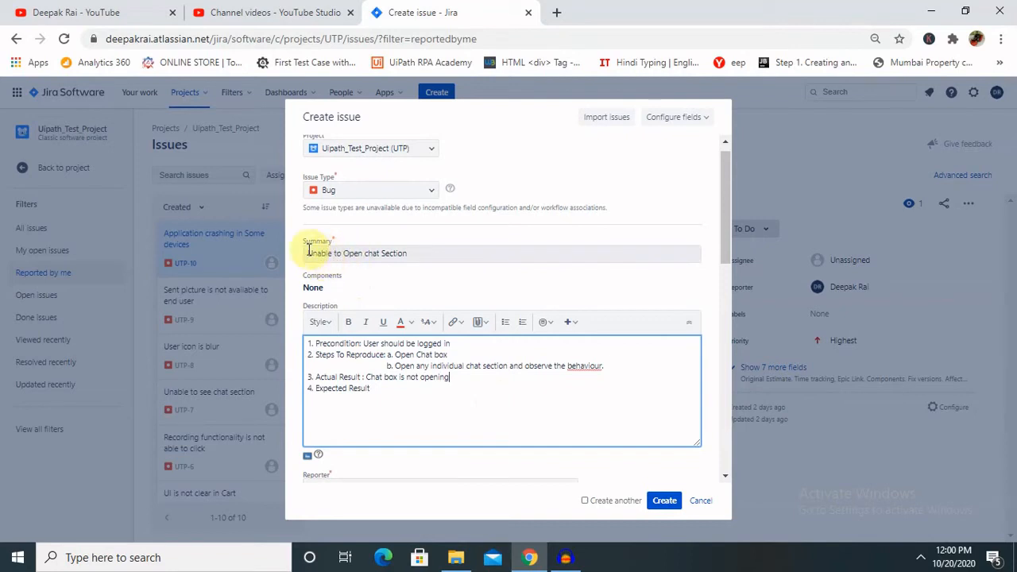
# - Complete the Expected Result line with "Chat box should be open for each and every user." after a colon
pyautogui.click(383, 393)
pyautogui.write(': ')
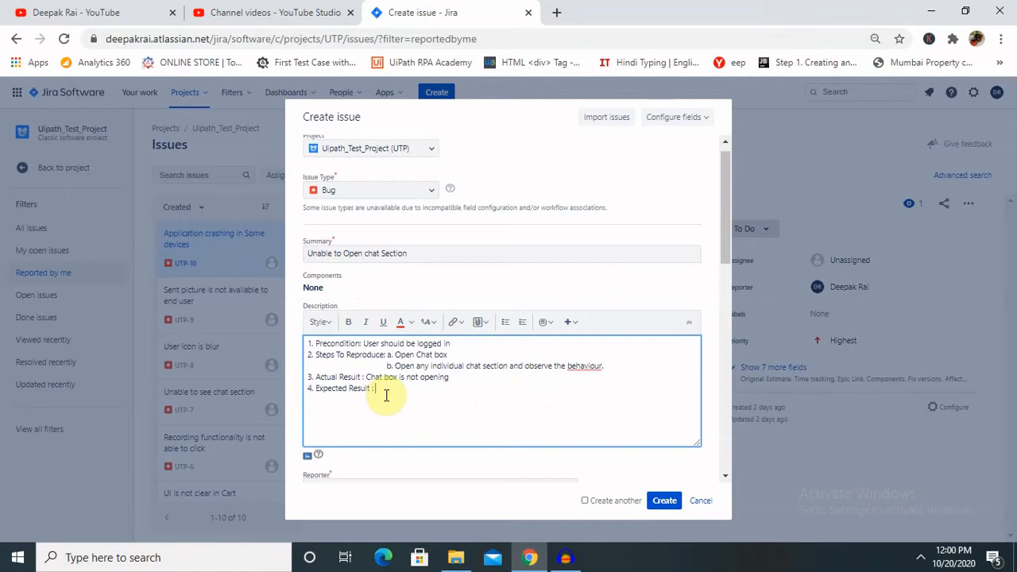
pyautogui.write('Chat box should be open for each and e')
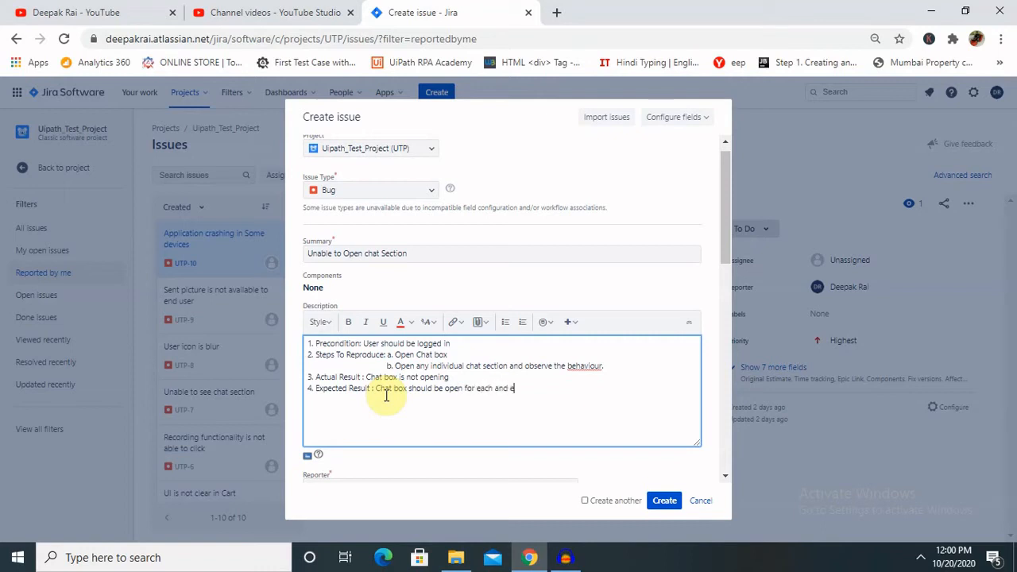
pyautogui.write('very user.')
# - Set the bug's priority to High
pyautogui.moveTo(726, 229); pyautogui.dragTo(731, 275)
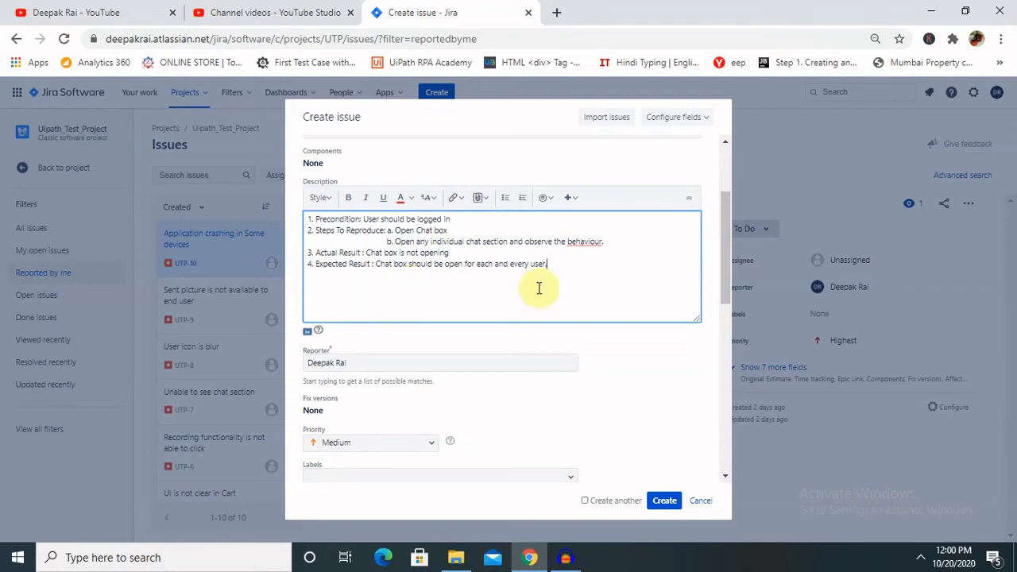
pyautogui.moveTo(726, 248); pyautogui.dragTo(729, 302)
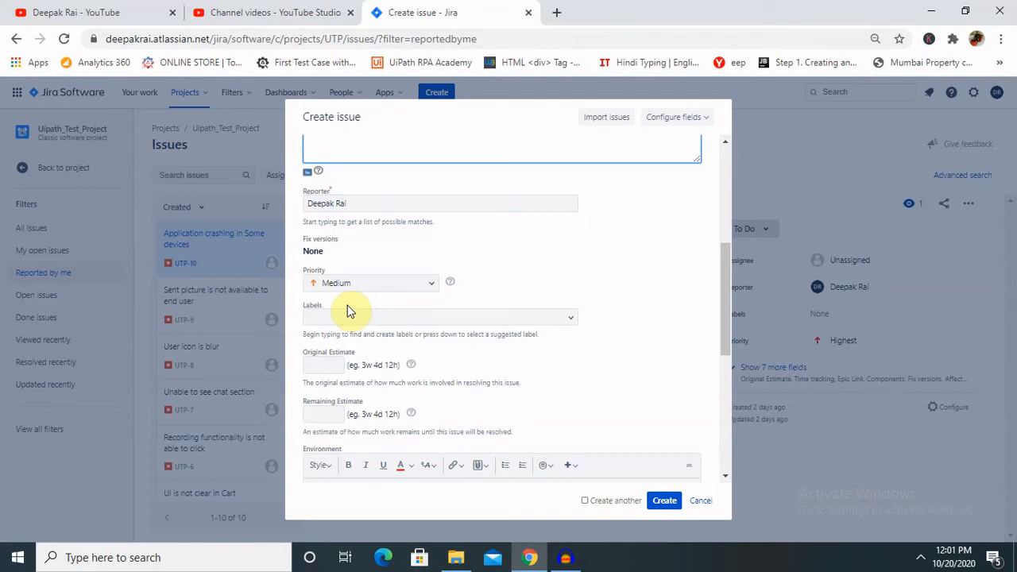
pyautogui.click(430, 292)
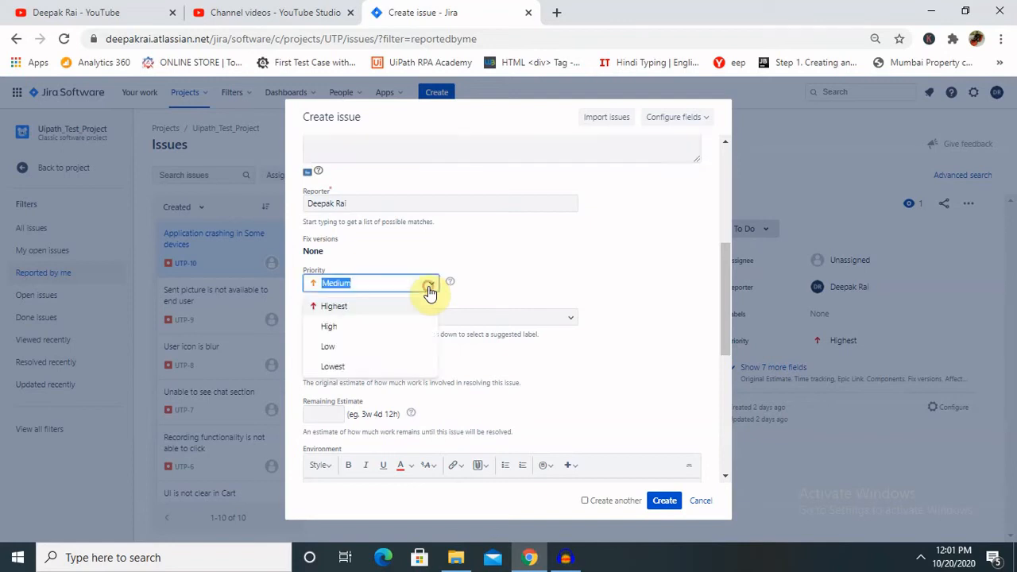
pyautogui.click(352, 327)
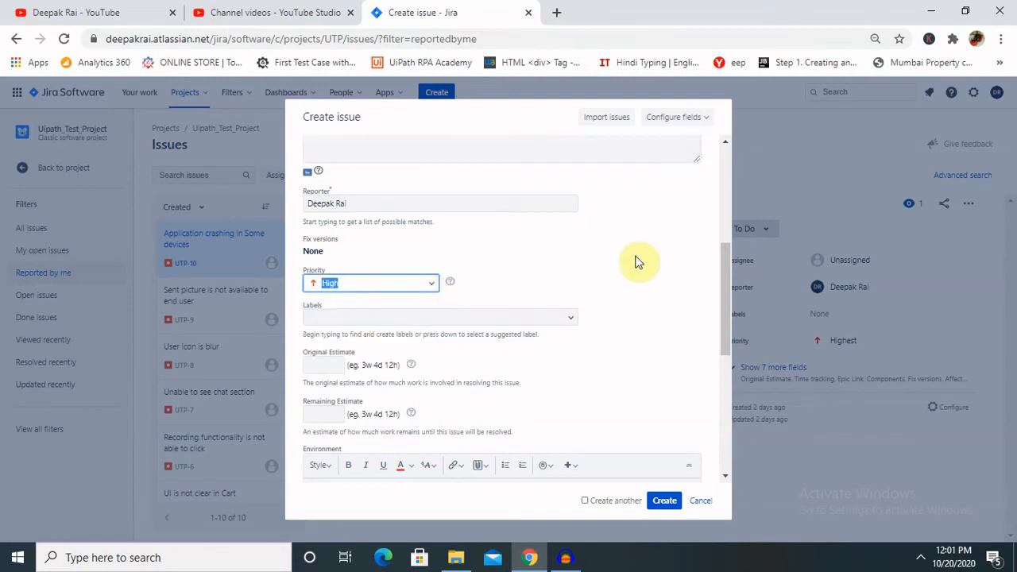
pyautogui.click(634, 257)
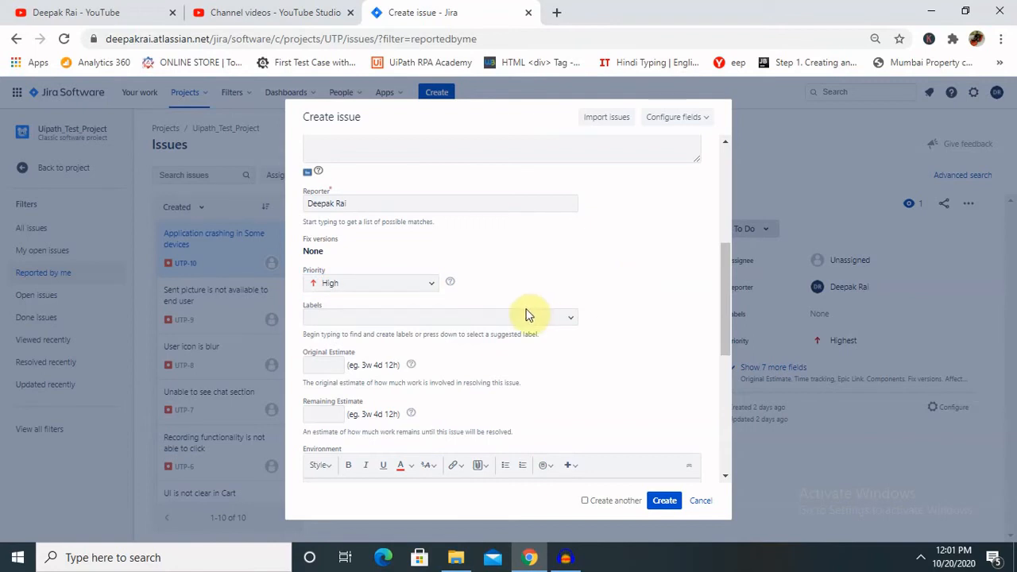
# - Review the remaining fields of the issue form, from the estimates and Environment to Linked Issues, the Assignee choices and Epic Link
pyautogui.scroll(-1, 724, 302)
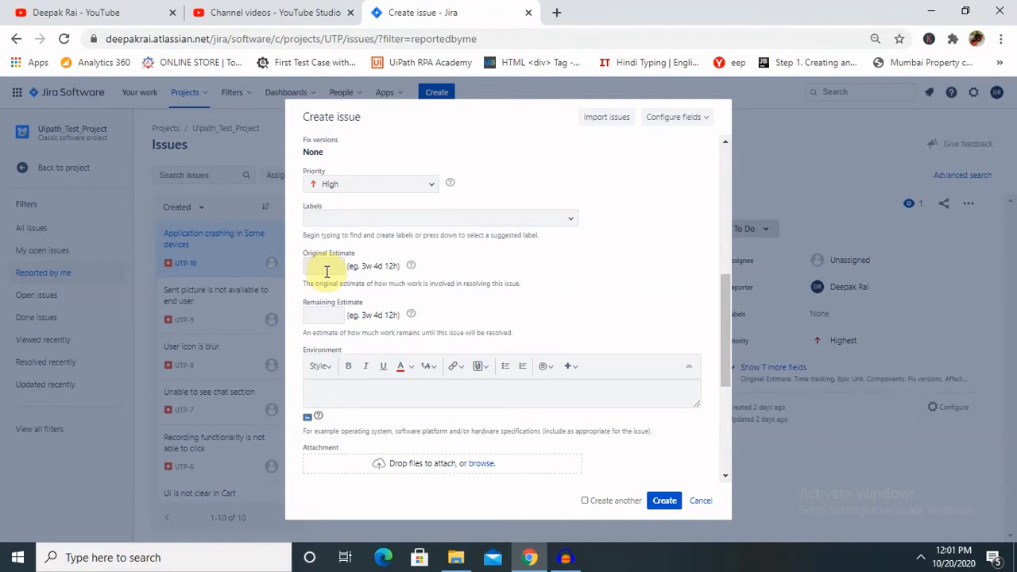
pyautogui.moveTo(722, 356); pyautogui.dragTo(725, 379)
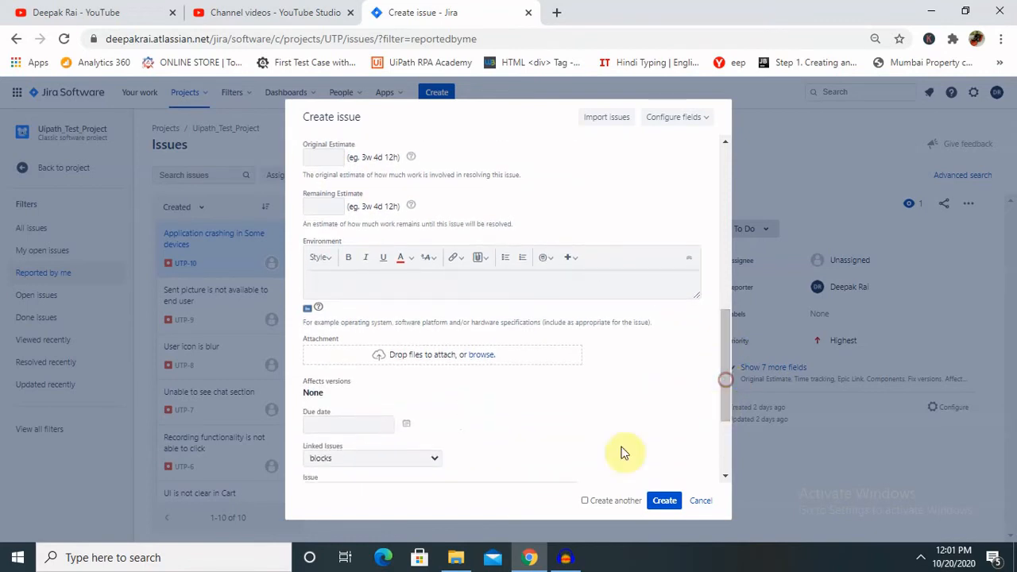
pyautogui.click(359, 293)
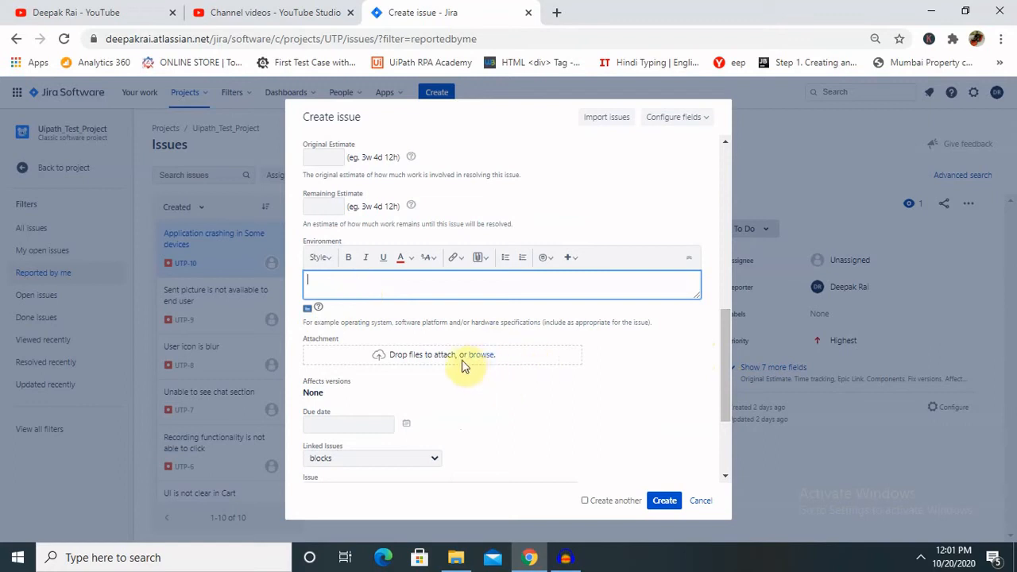
pyautogui.moveTo(728, 345); pyautogui.dragTo(726, 376)
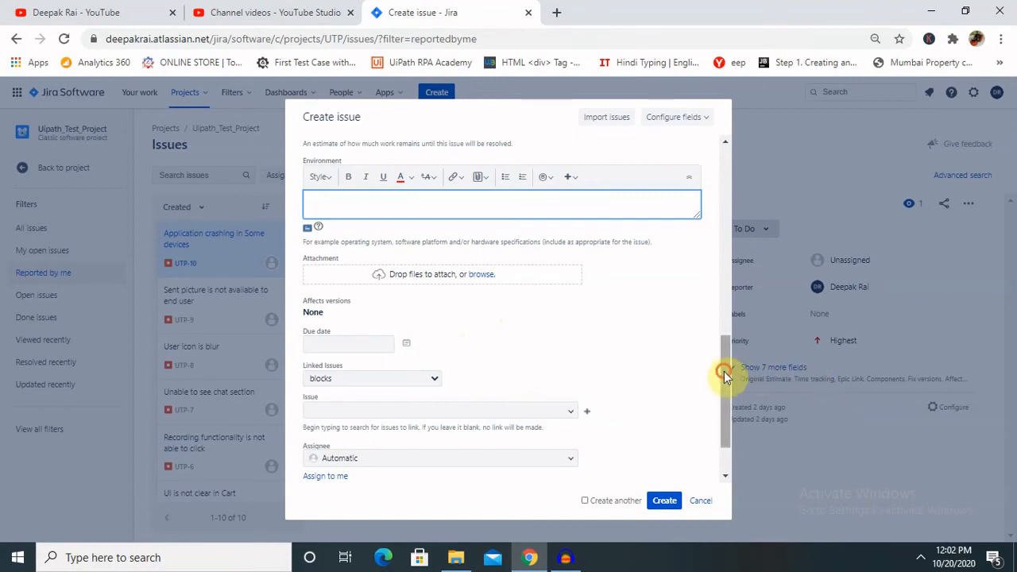
pyautogui.moveTo(724, 374); pyautogui.dragTo(721, 398)
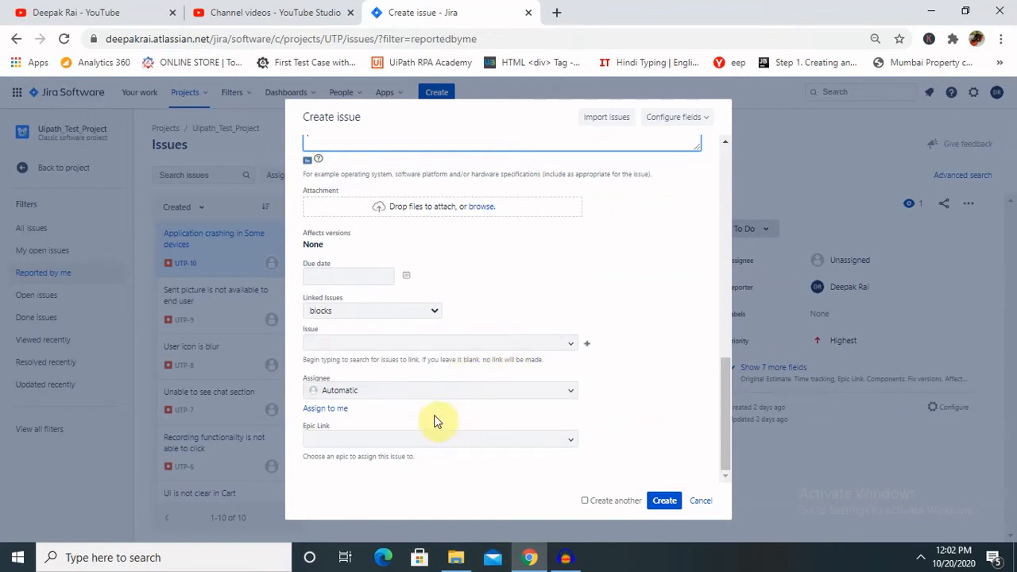
pyautogui.click(494, 389)
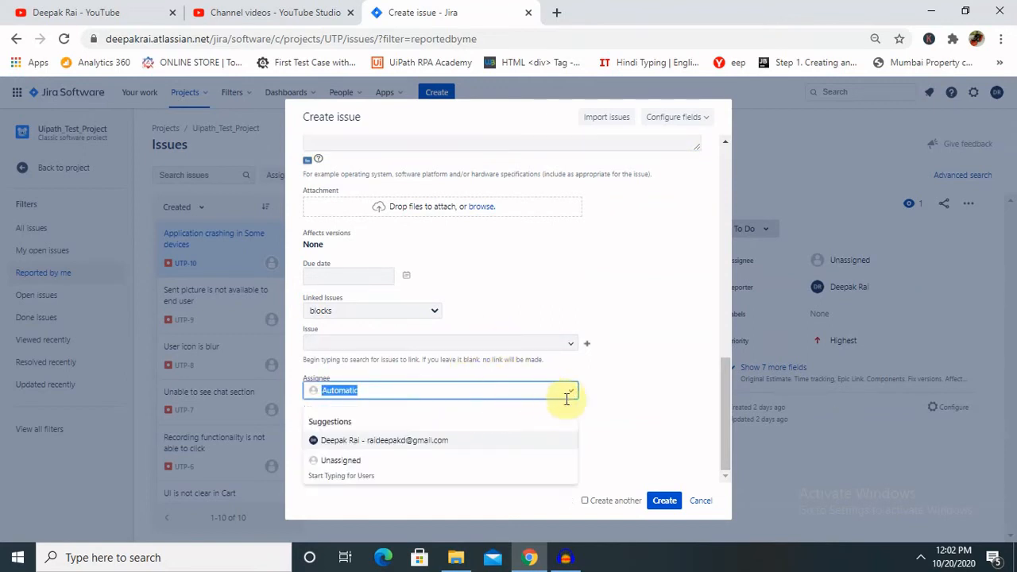
pyautogui.click(626, 419)
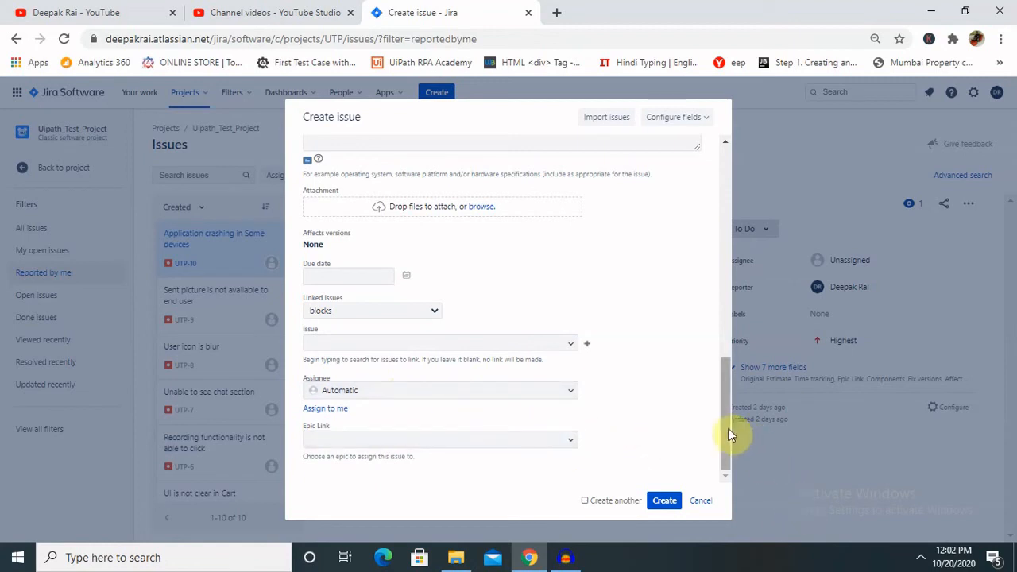
pyautogui.moveTo(729, 435); pyautogui.dragTo(712, 421)
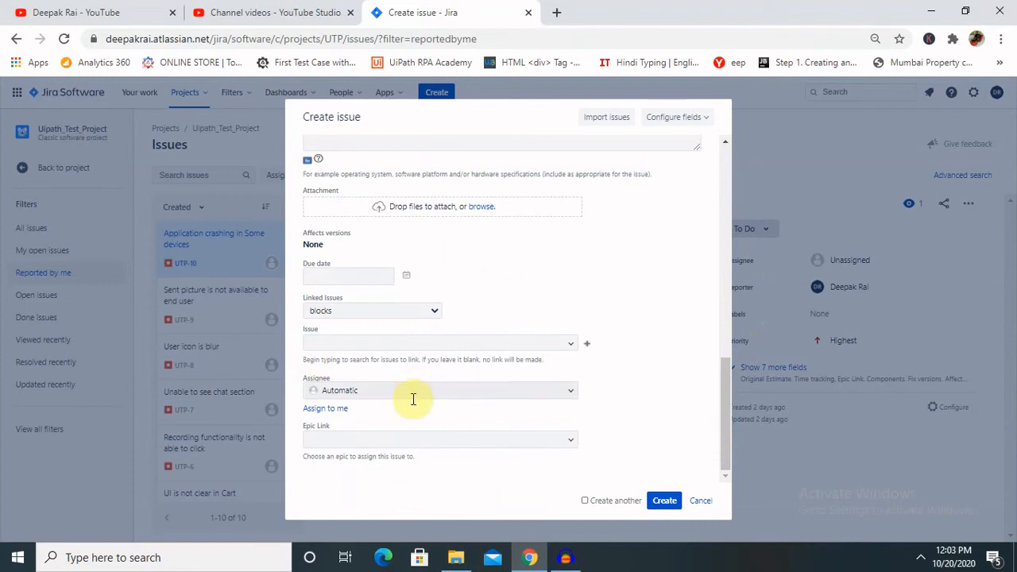
# - Create the bug issue, reload the issue list and open the new "Unable to Open chat Section" issue
pyautogui.click(665, 503)
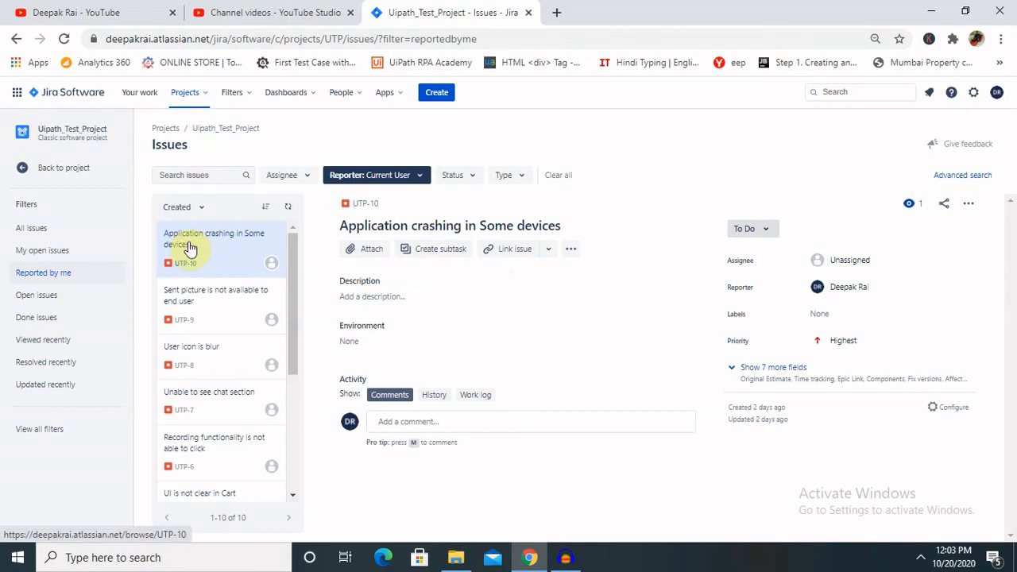
pyautogui.click(63, 38)
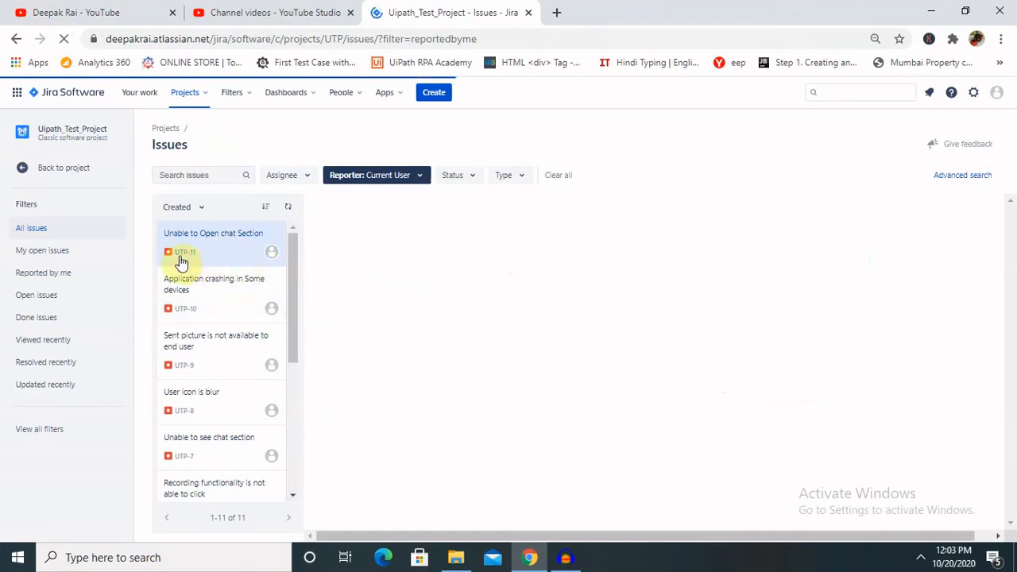
pyautogui.click(203, 256)
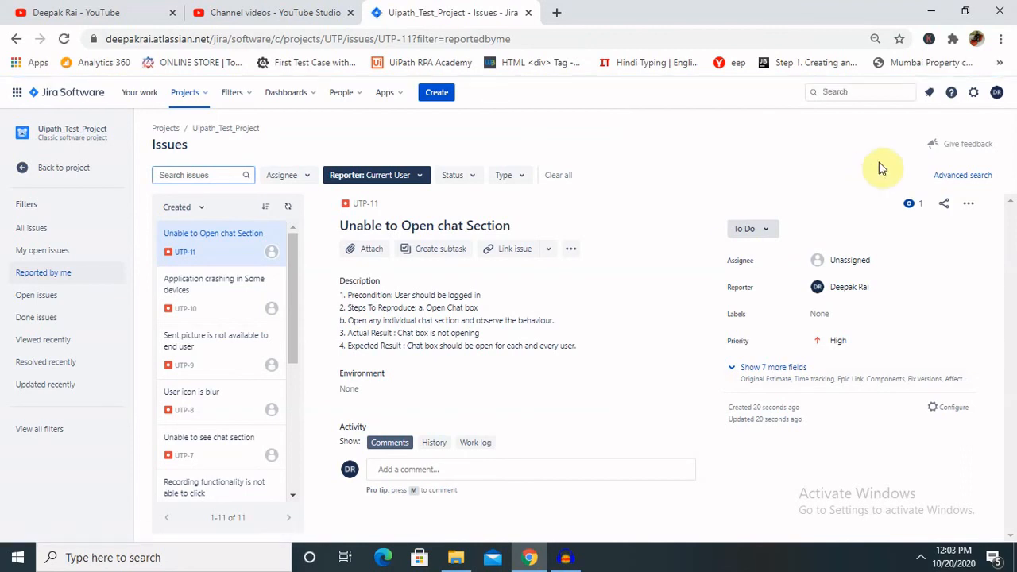
pyautogui.hotkey('ctrl', '-')
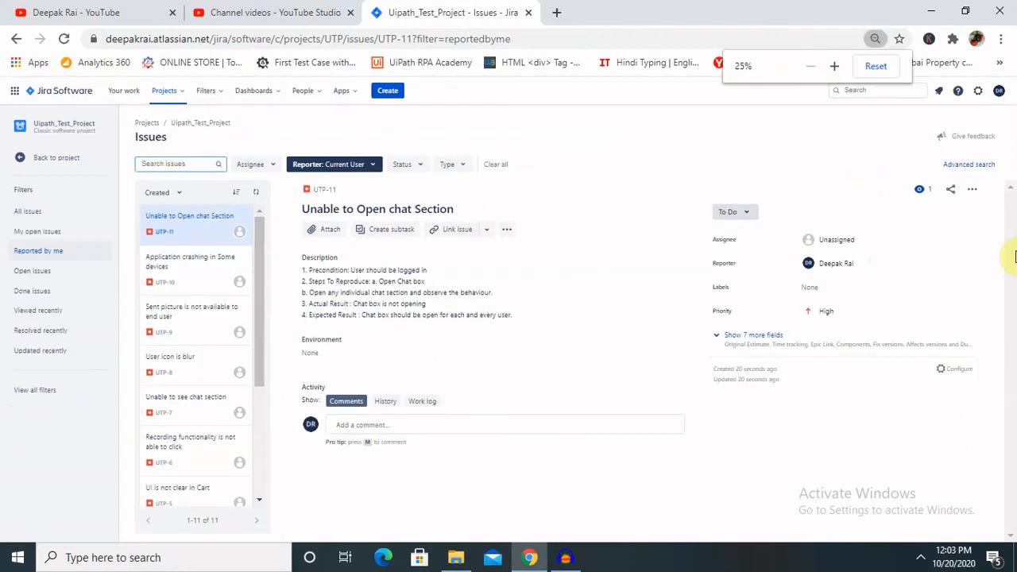
pyautogui.hotkey('ctrl', '-')
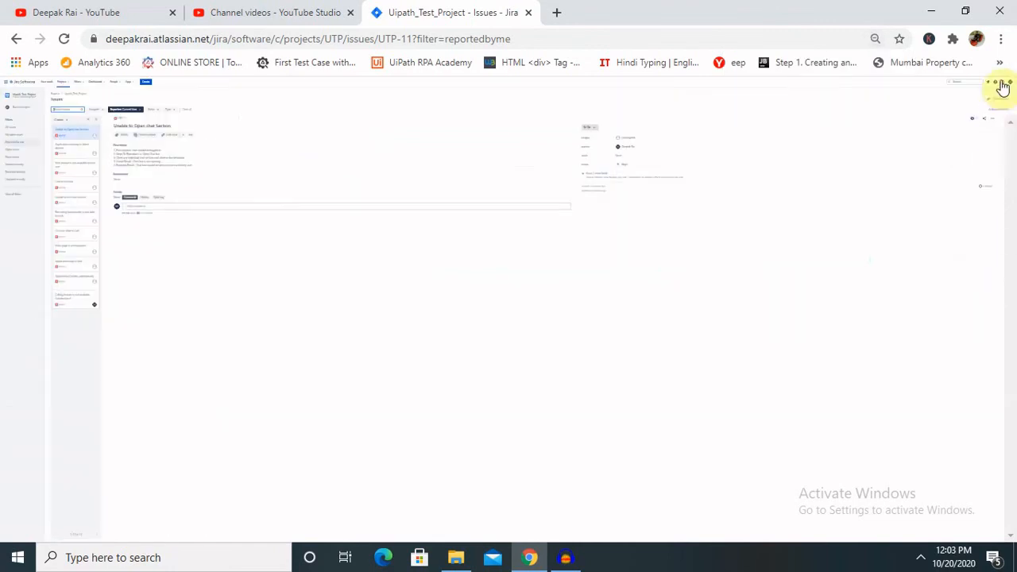
pyautogui.click(1000, 46)
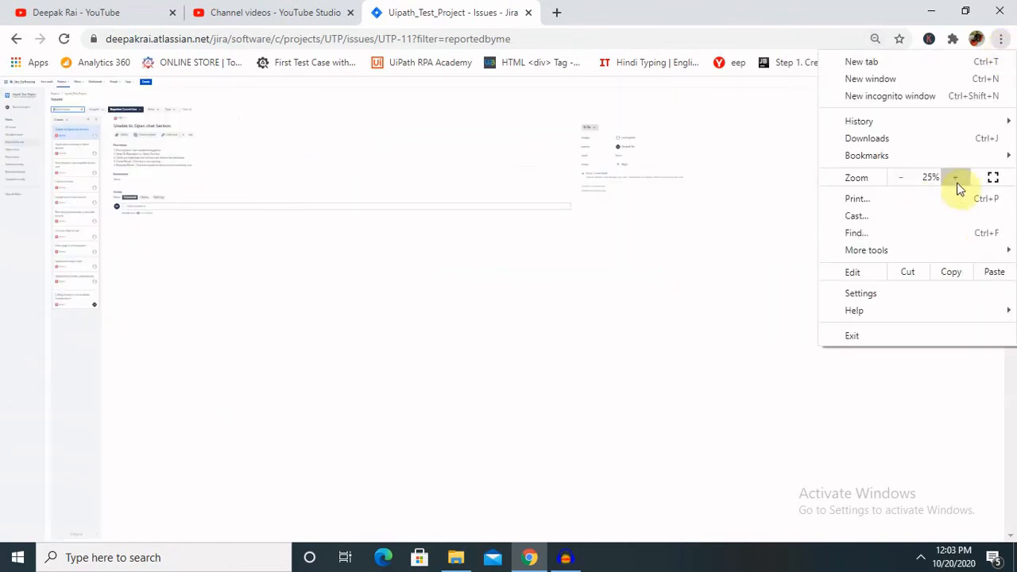
pyautogui.click(958, 179)
pyautogui.click(958, 179)
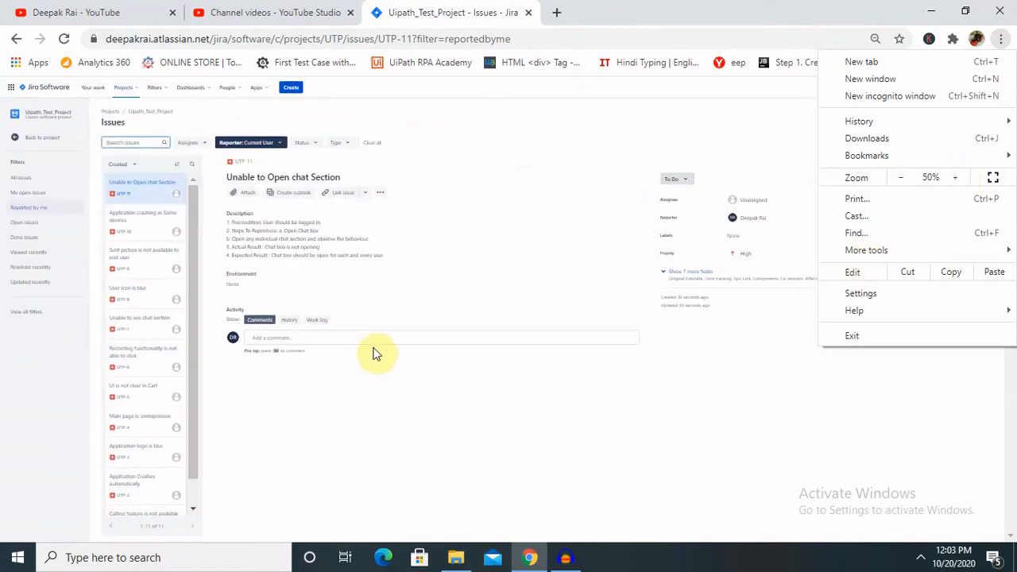
pyautogui.click(954, 178)
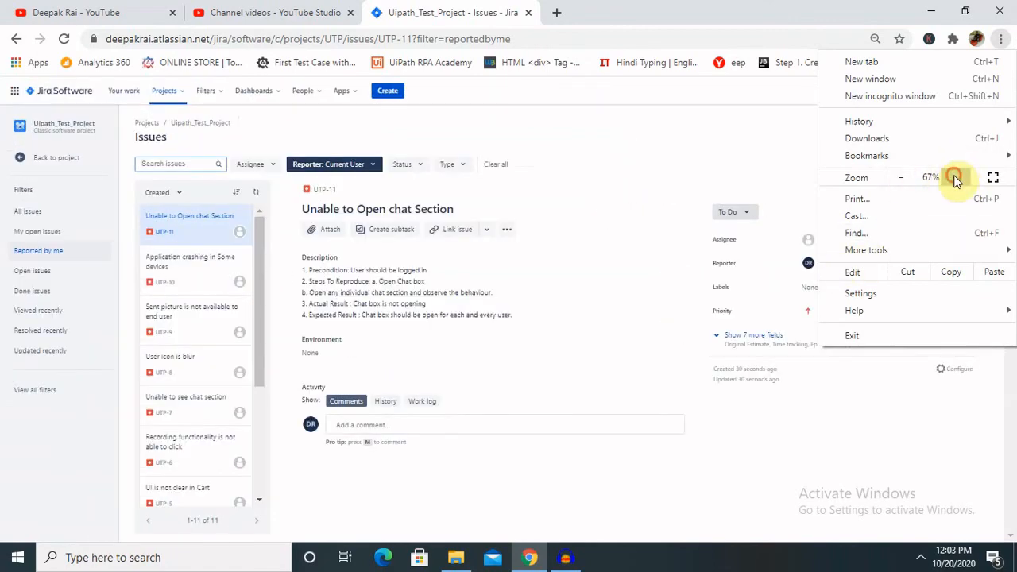
pyautogui.click(954, 178)
pyautogui.click(441, 470)
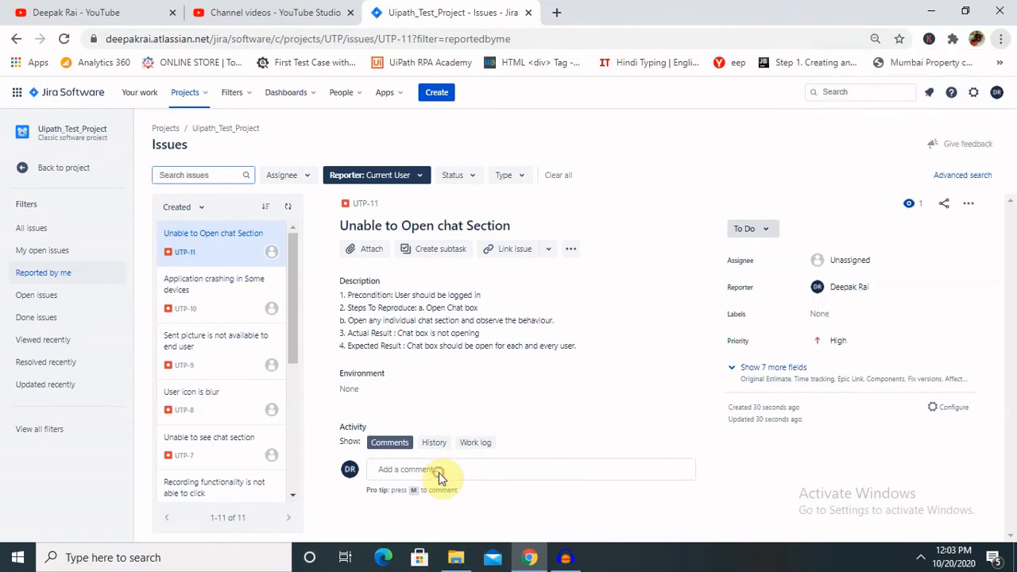
# - Look at the comment editor of the new issue and show the issue's activity history
pyautogui.click(443, 469)
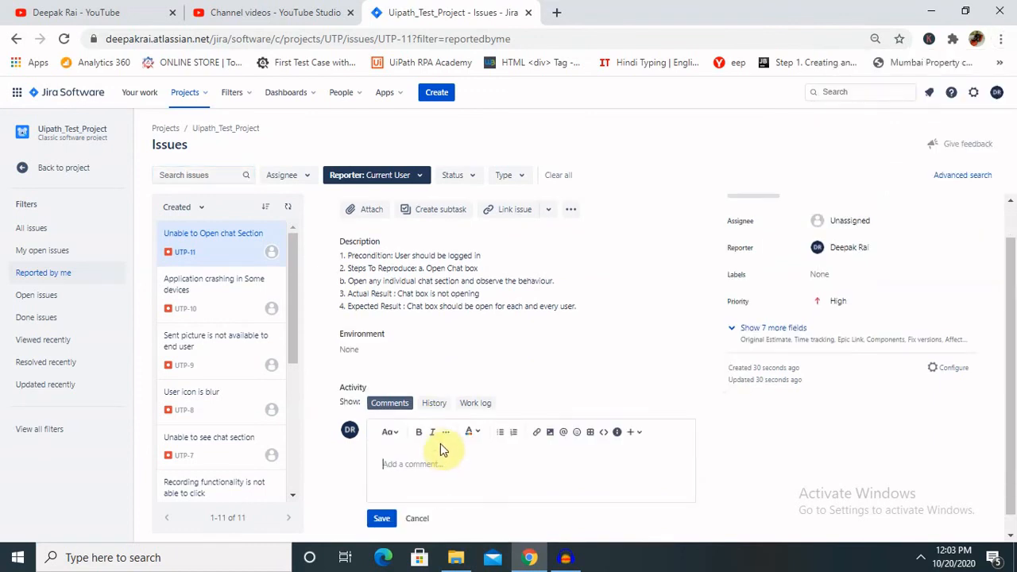
pyautogui.click(438, 401)
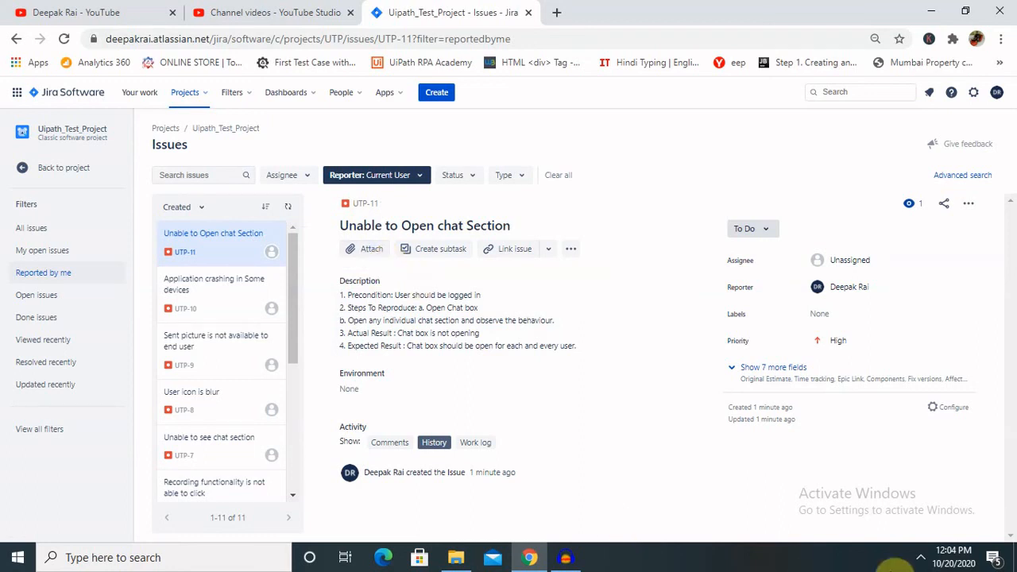
pyautogui.click(920, 560)
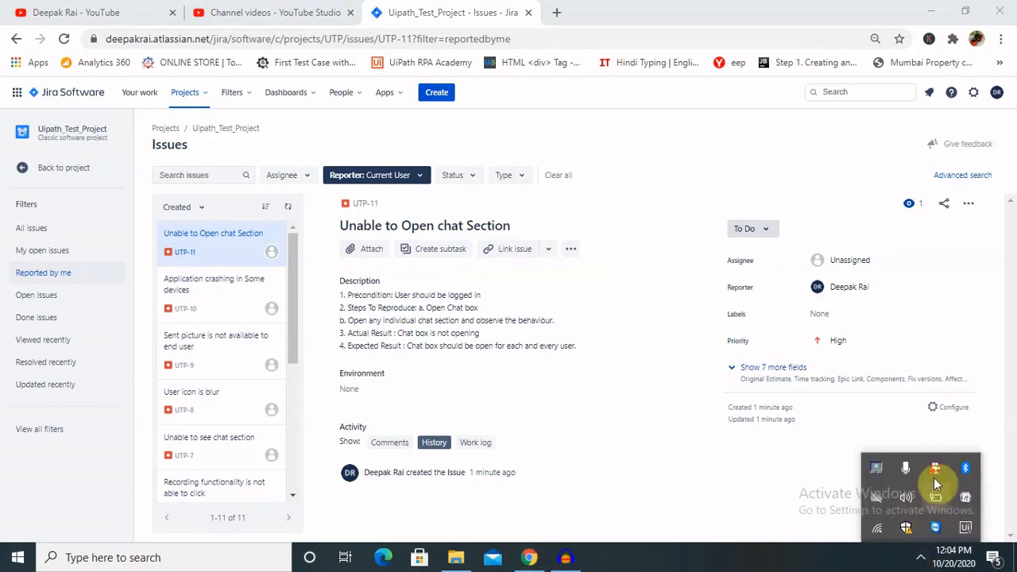